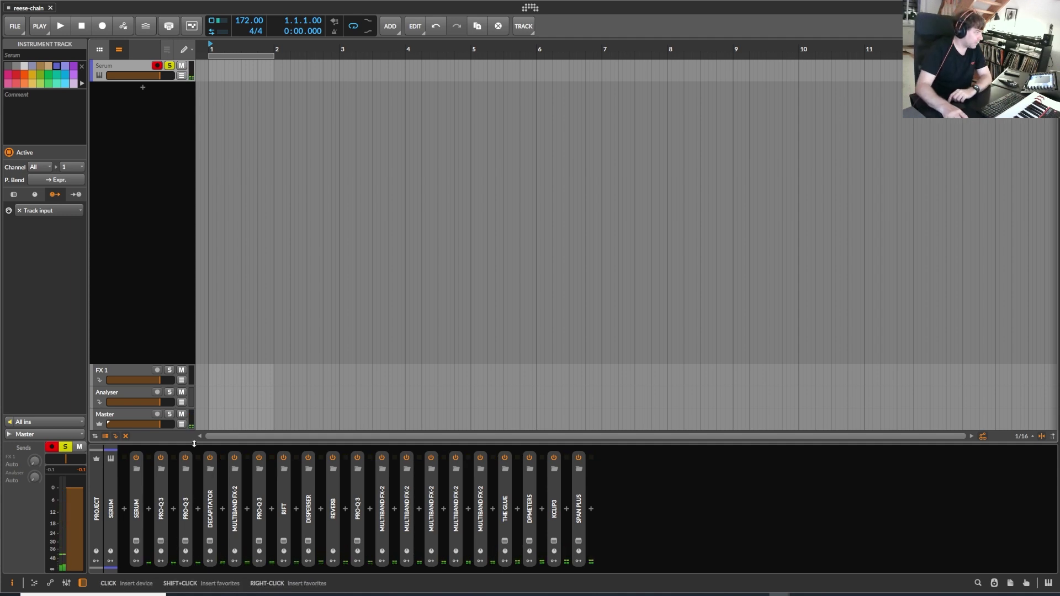
Bypass the first nine effects: the Pro-Q 3s, Decapitator, Multiband FX-2, Rift, Disperser and reverb.
left_click(161, 457)
left_click(185, 457)
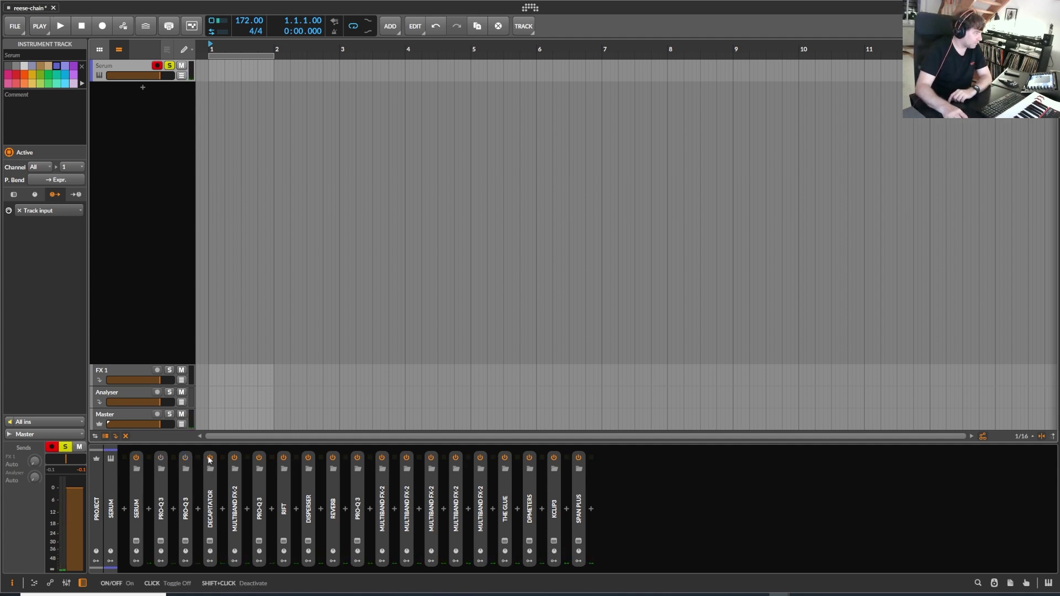
left_click(209, 459)
left_click(259, 458)
left_click(284, 458)
left_click(309, 458)
left_click(333, 458)
left_click(357, 458)
left_click(382, 458)
Bypass the five later Multiband FX-2s, The Glue, KClip3 and SPAN Plus, keeping DPMeters on.
left_click(407, 458)
left_click(431, 458)
left_click(456, 458)
left_click(481, 457)
left_click(504, 458)
left_click(530, 458)
left_click(530, 458)
left_click(554, 458)
left_click(578, 458)
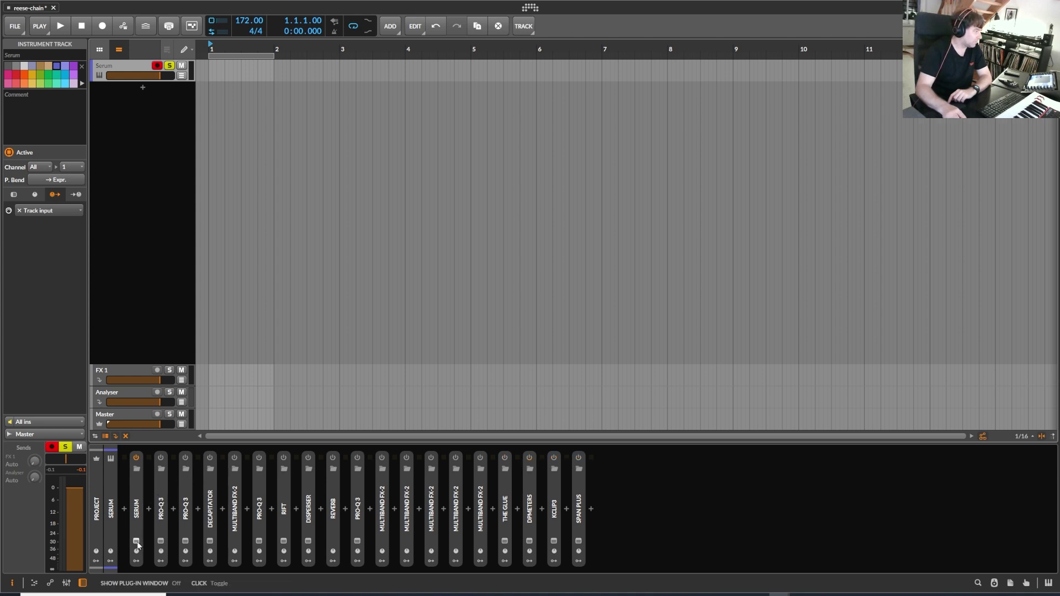
Expand Serum's parameters and bring its editor over the arrangement to view the reese patch.
double_click(139, 487)
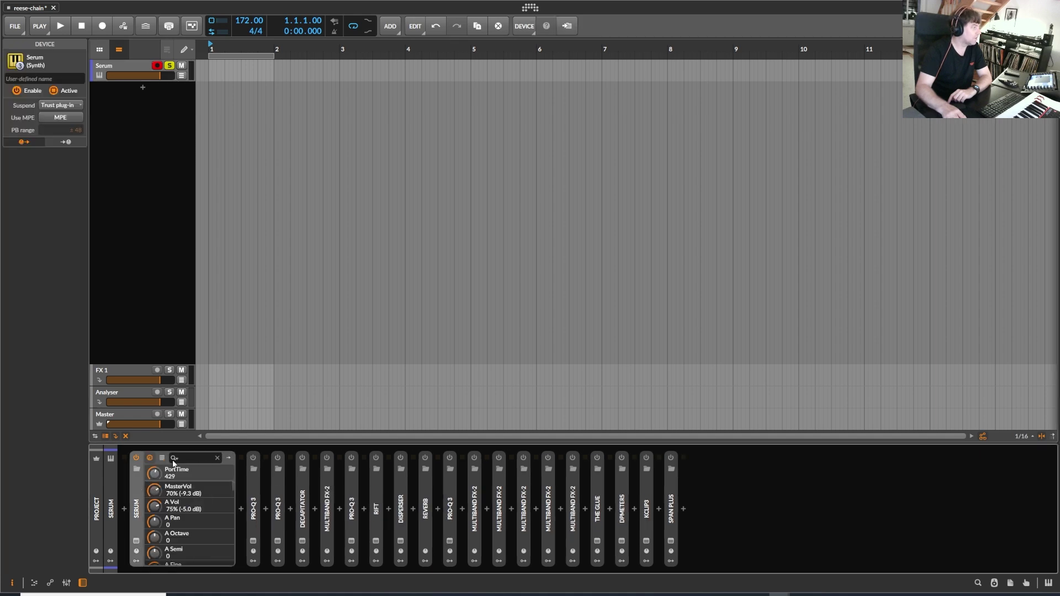
left_click(137, 541)
left_click_drag(1056, 145, 419, 70)
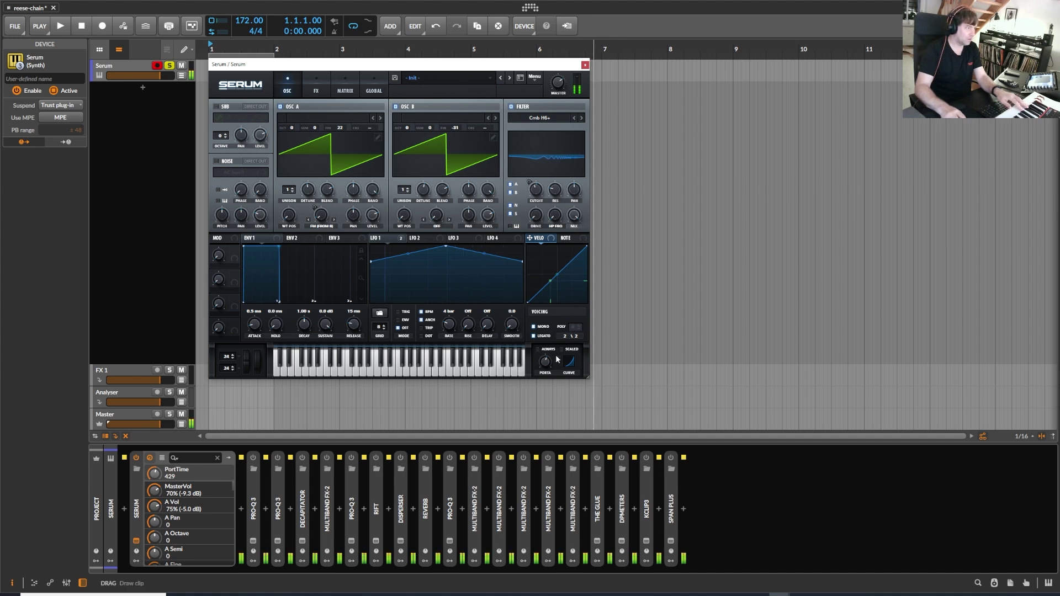
Close Serum, re-enable the first Pro-Q 3 and open its EQ window, resized narrower and shorter.
left_click(585, 65)
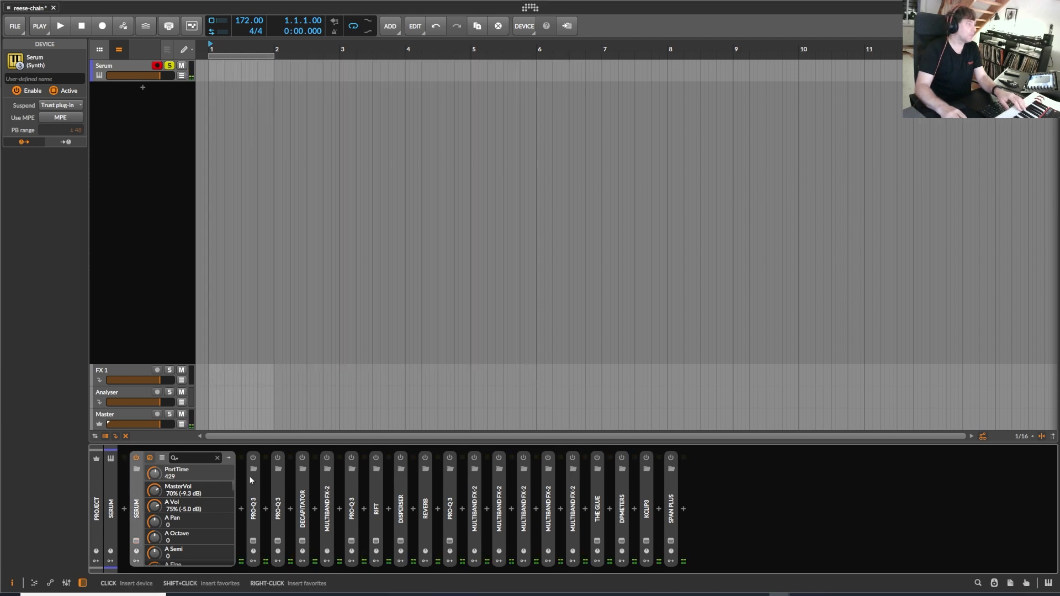
left_click(253, 458)
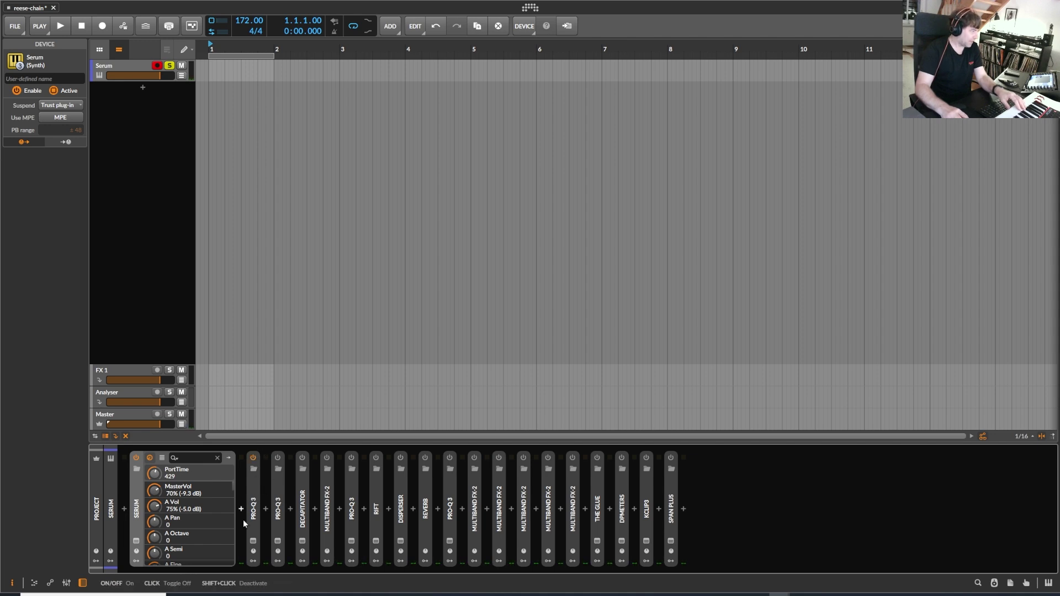
left_click(253, 541)
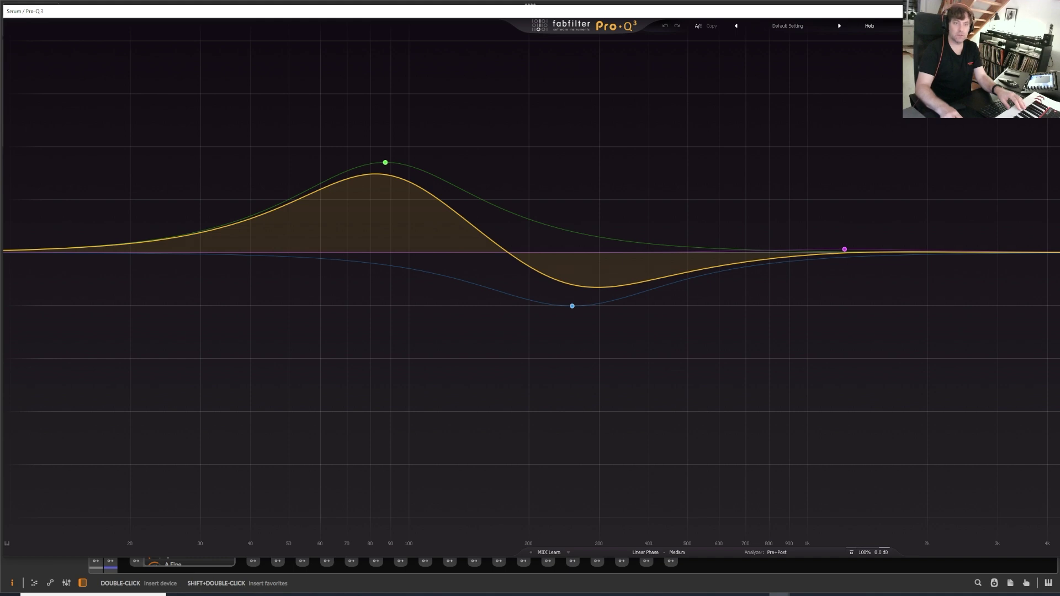
left_click_drag(1057, 246, 1052, 435)
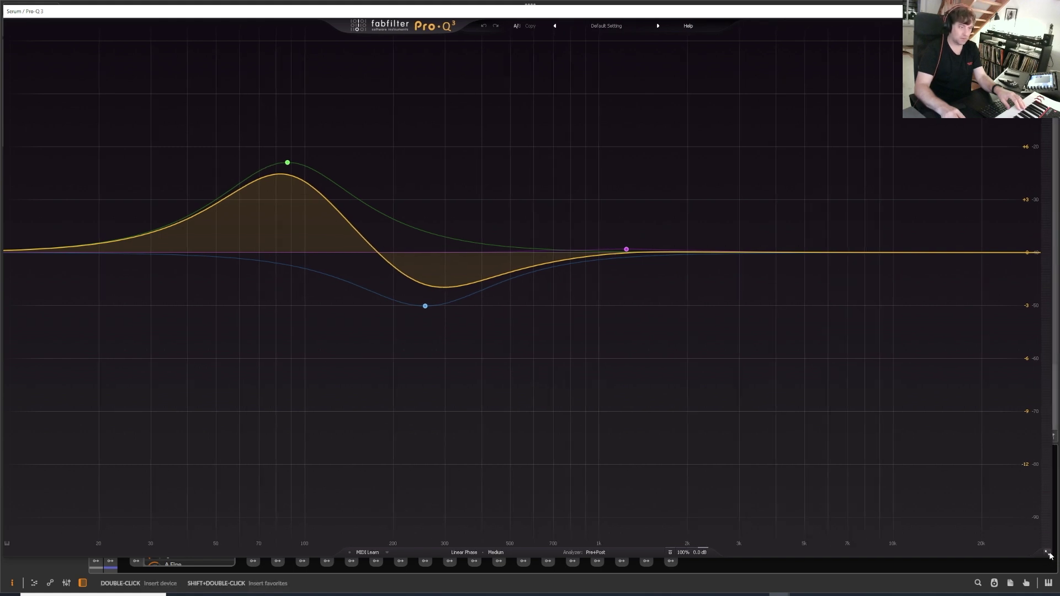
left_click_drag(1048, 560, 1055, 428)
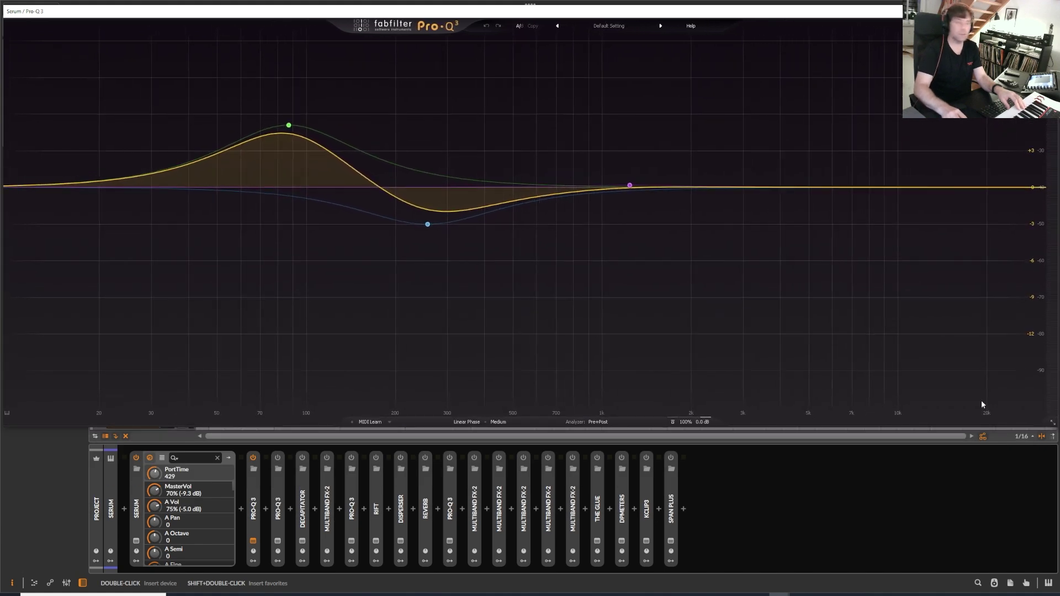
Pull the blue low-mid cut band down to about 263 Hz, −4 dB, then close the EQ.
mouse_move(630, 185)
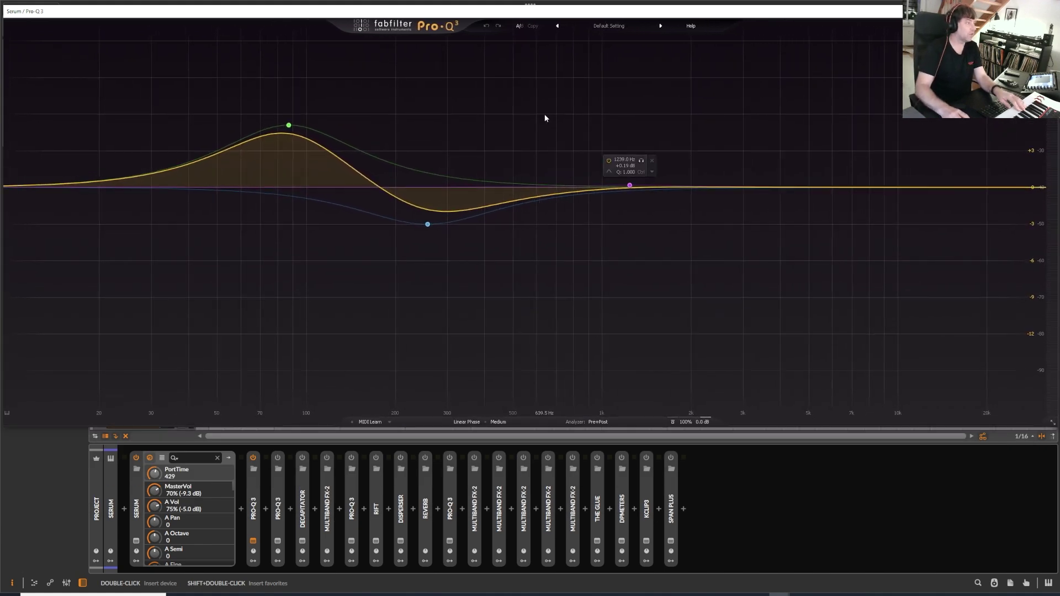
mouse_move(298, 129)
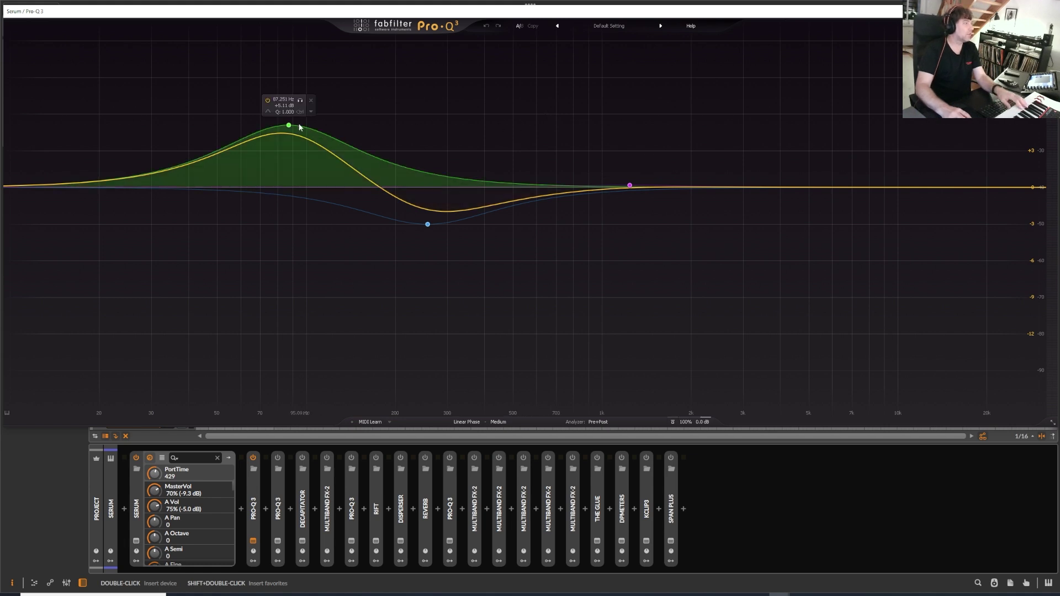
mouse_move(428, 227)
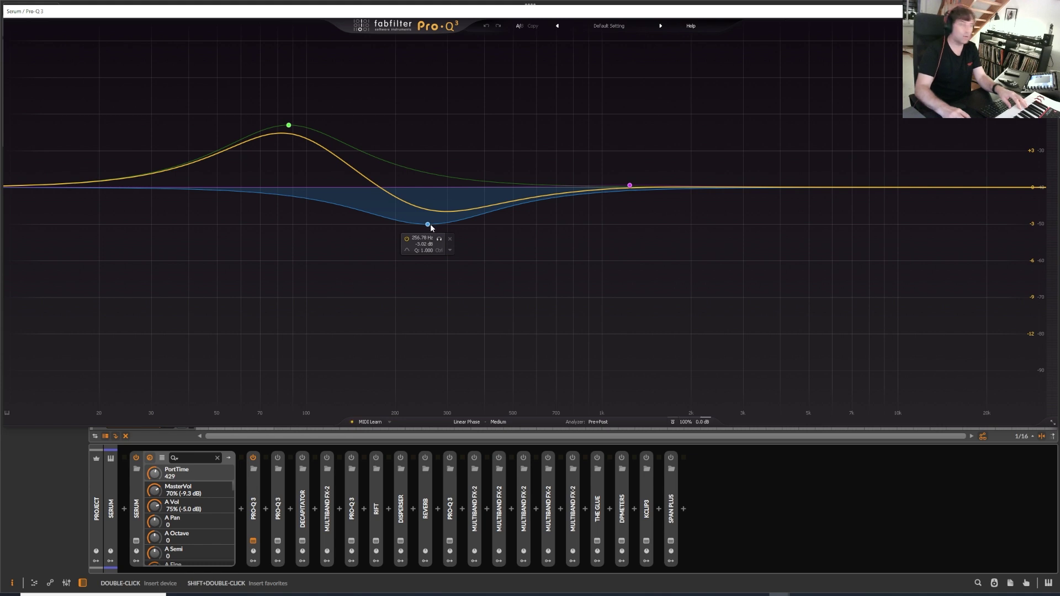
mouse_move(429, 225)
left_mouse_down()
mouse_move(420, 329)
mouse_move(439, 102)
mouse_move(431, 236)
left_mouse_up()
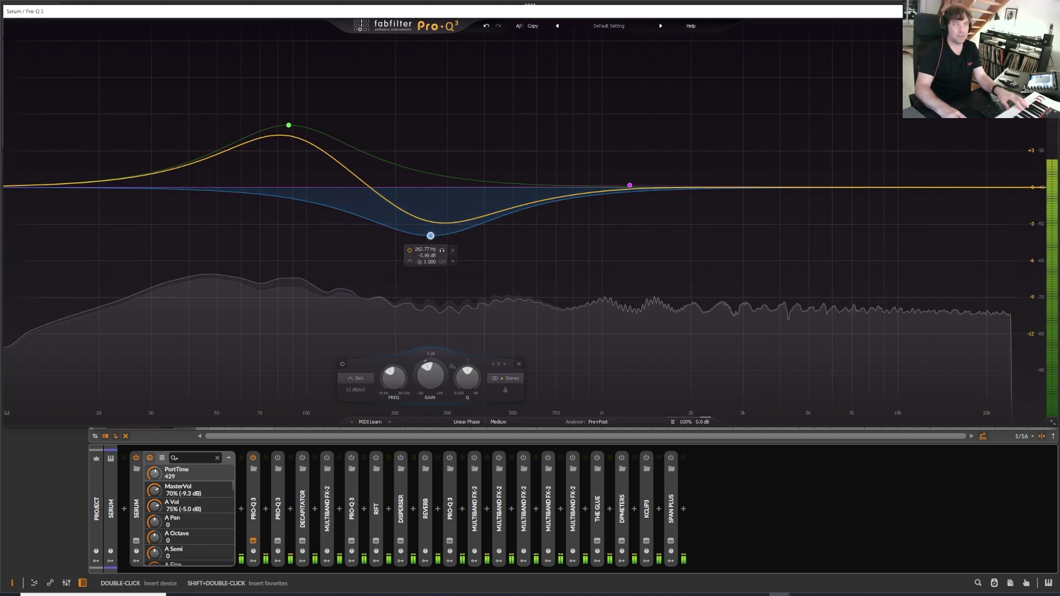
left_click(253, 541)
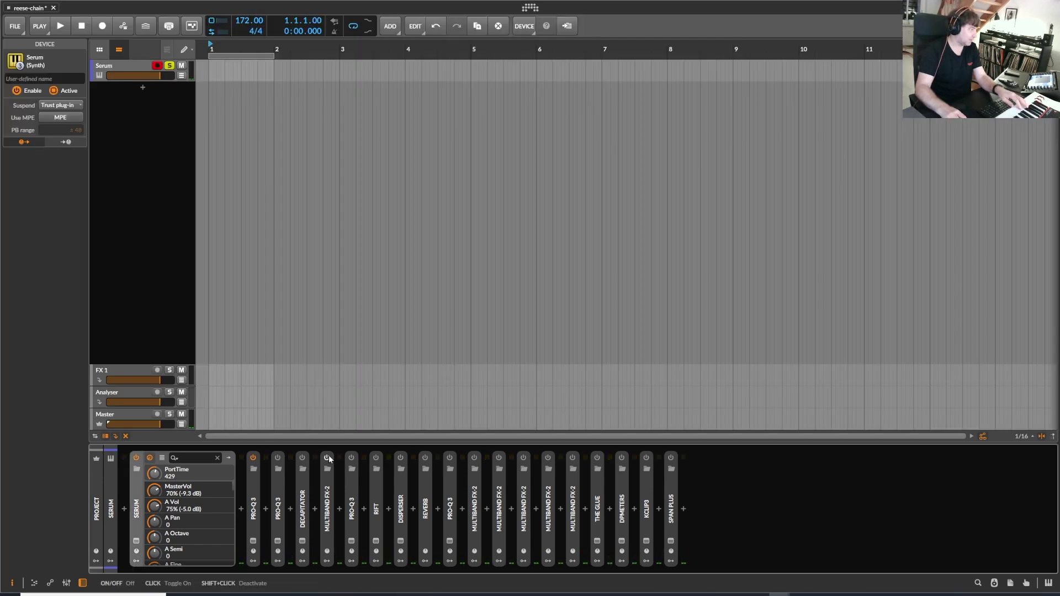
Re-enable and expand the second Pro-Q 3, reviewing its 245 Hz, −4.61 dB cut.
left_click(278, 457)
left_click(275, 487)
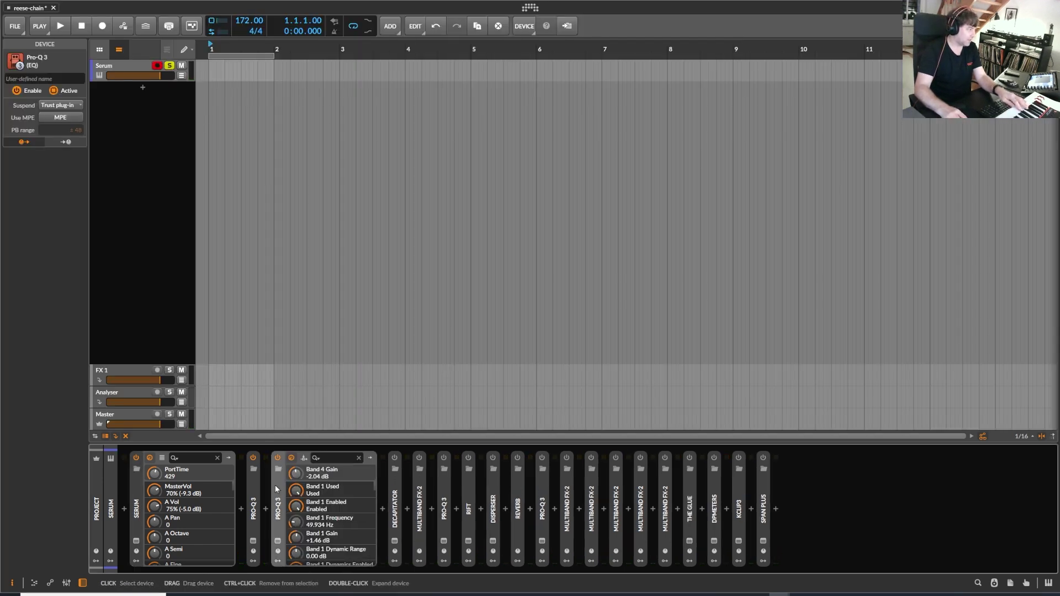
left_click(278, 540)
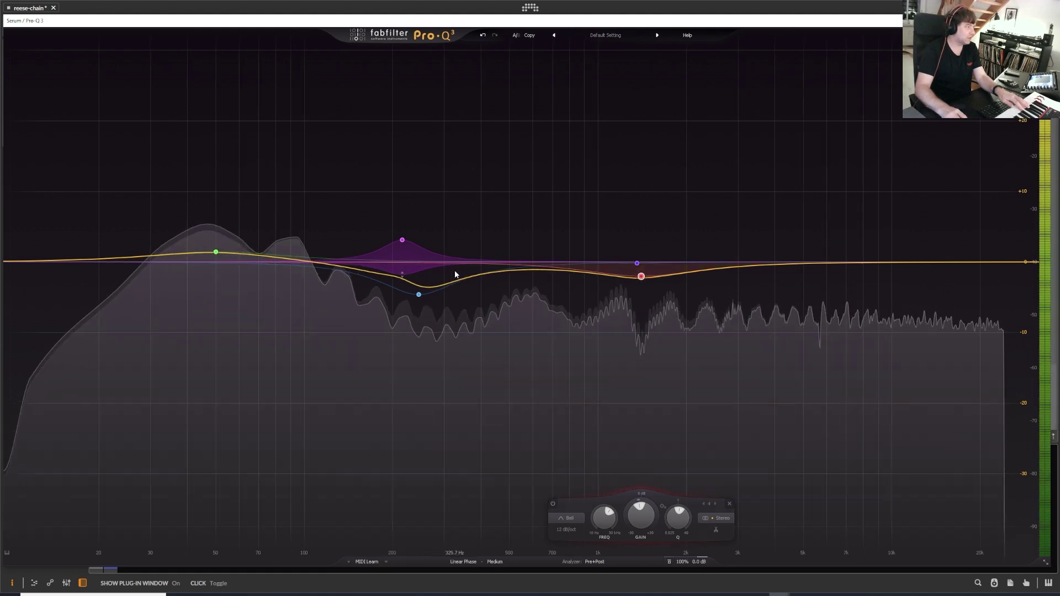
mouse_move(419, 296)
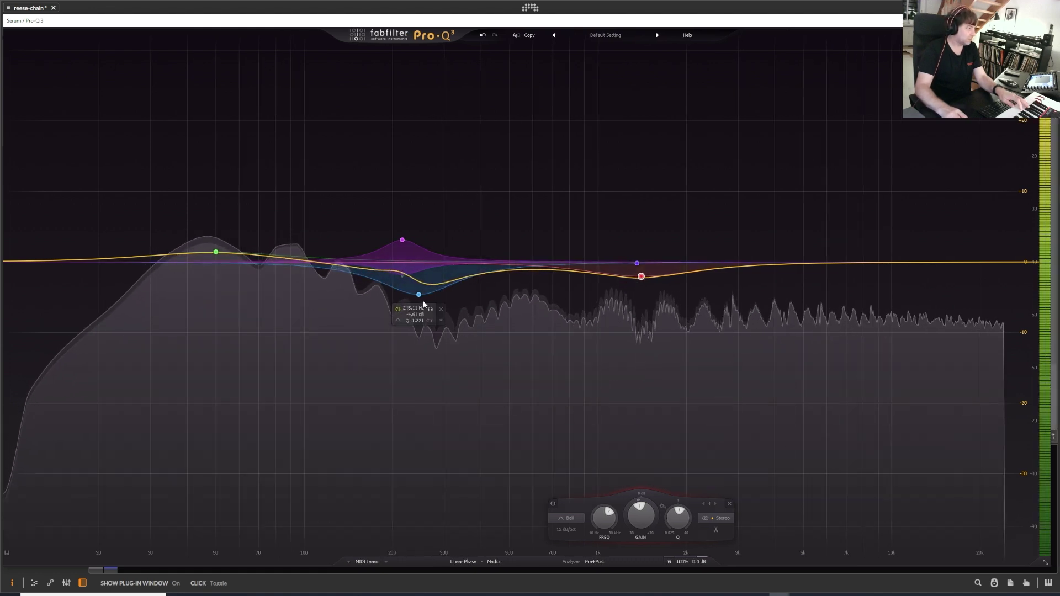
mouse_move(401, 280)
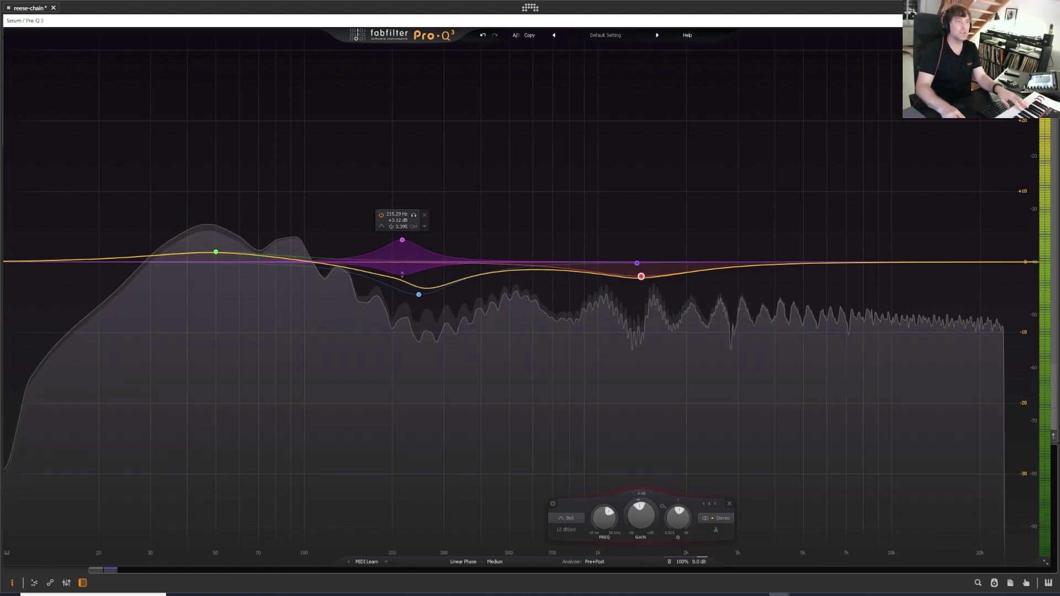
key("Escape")
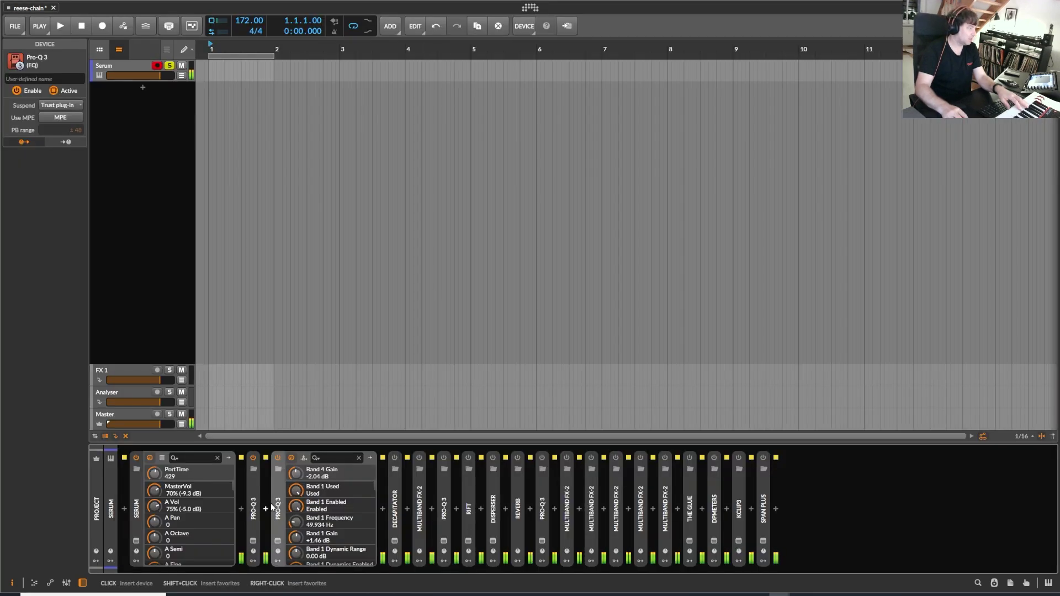
Collapse the Pro-Q 3, re-enable Decapitator and raise its Drive from 4.9 to 5.5.
double_click(281, 490)
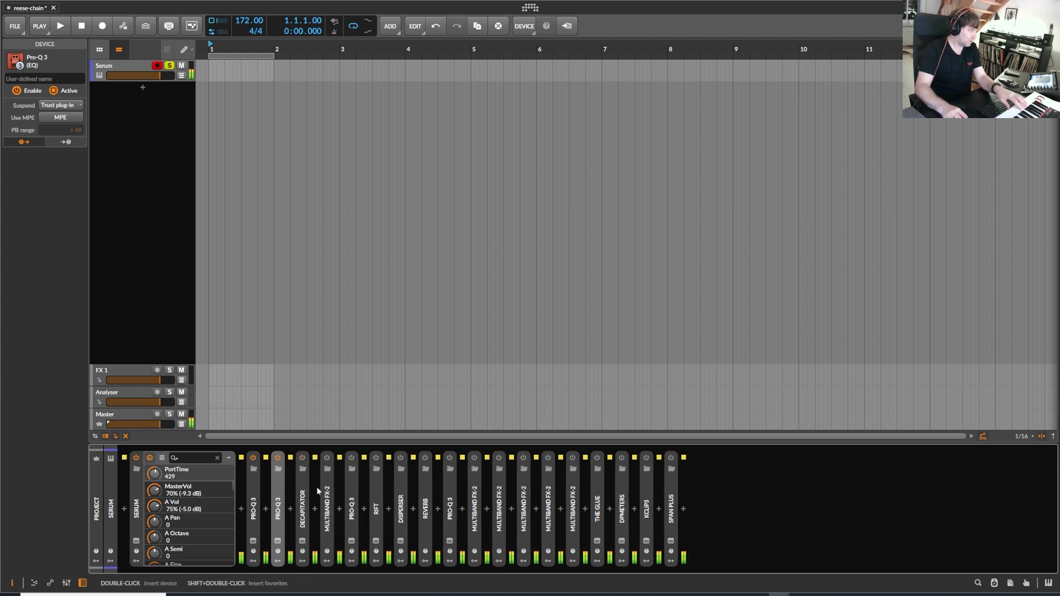
left_click(305, 478)
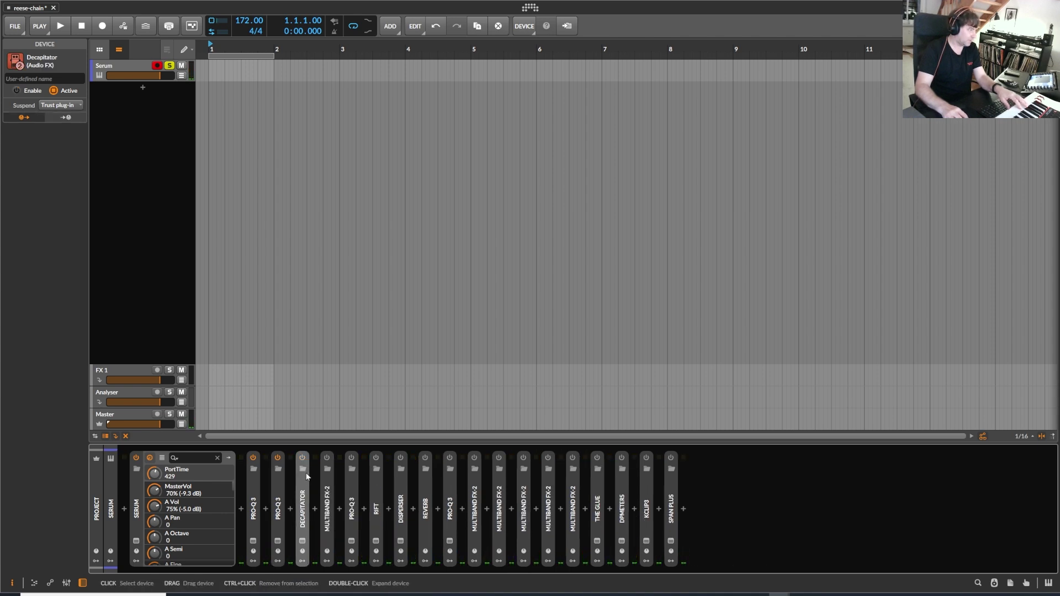
double_click(302, 486)
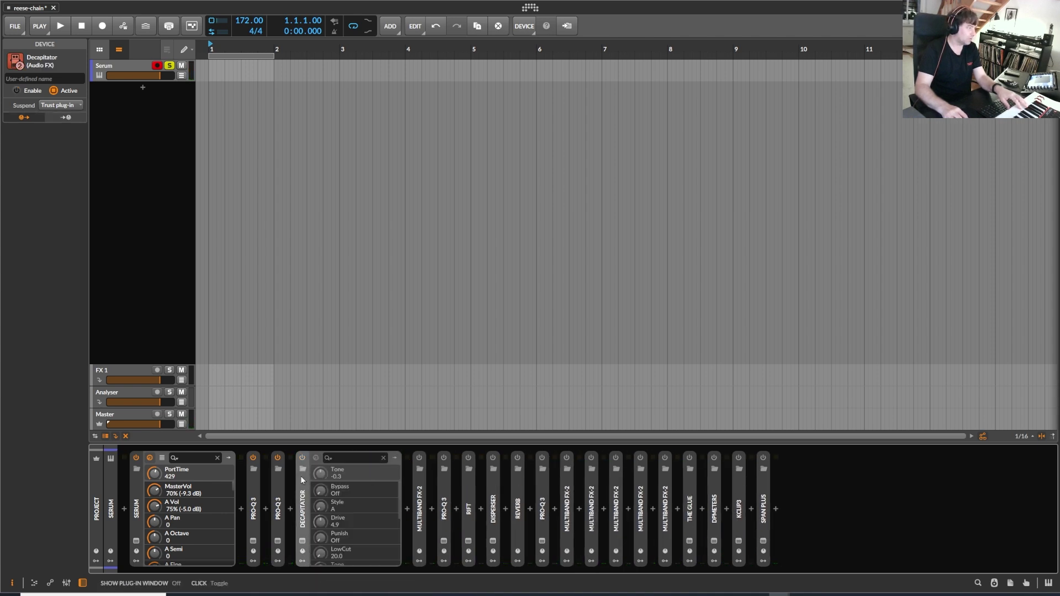
left_click(302, 457)
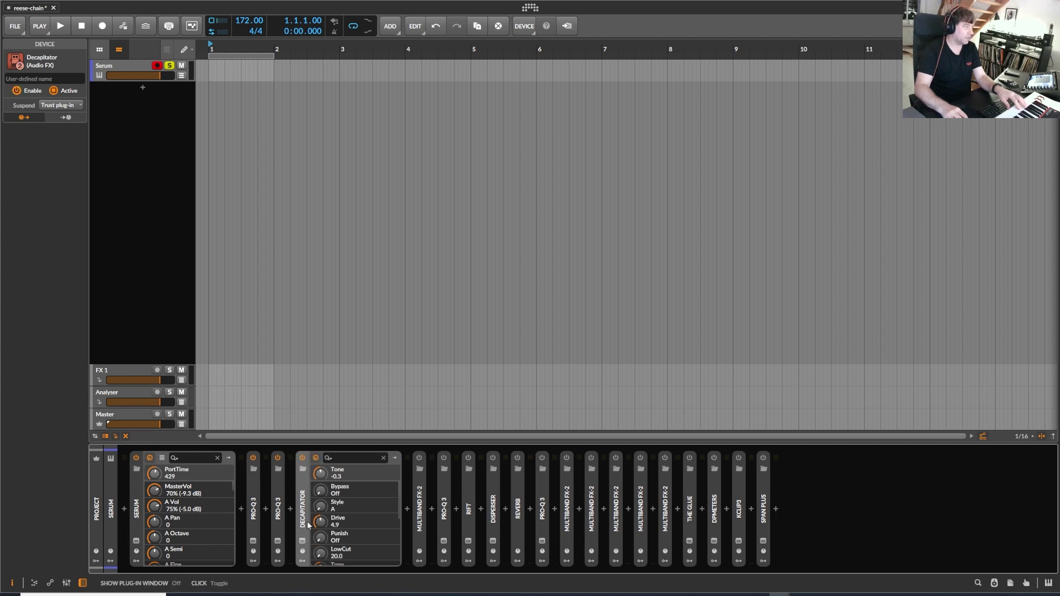
left_click(303, 545)
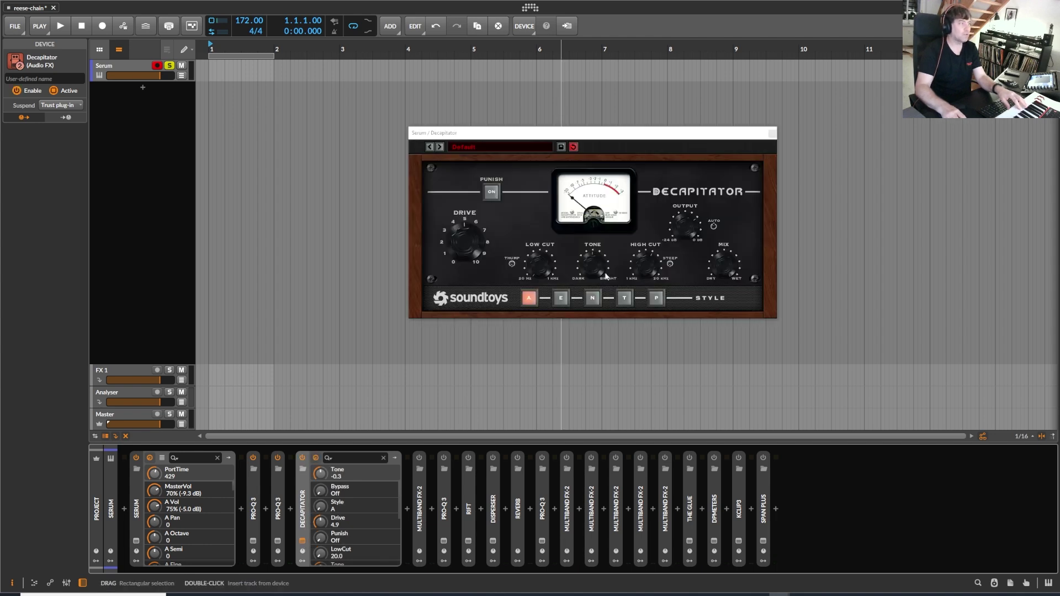
left_click(475, 135)
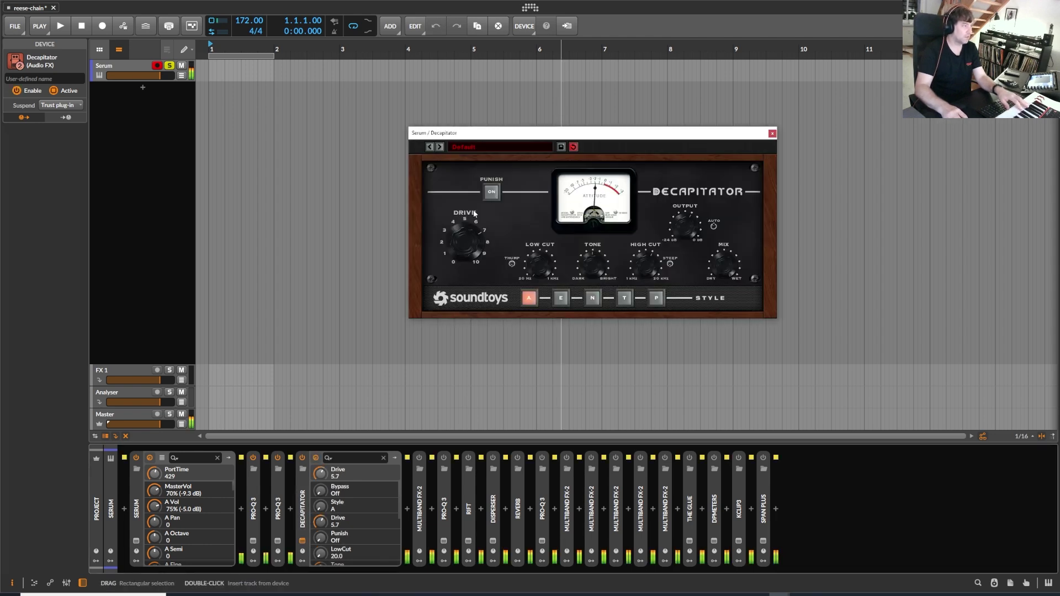
scroll(479, 240, "down", 1)
left_click_drag(476, 279, 476, 273)
left_click(772, 133)
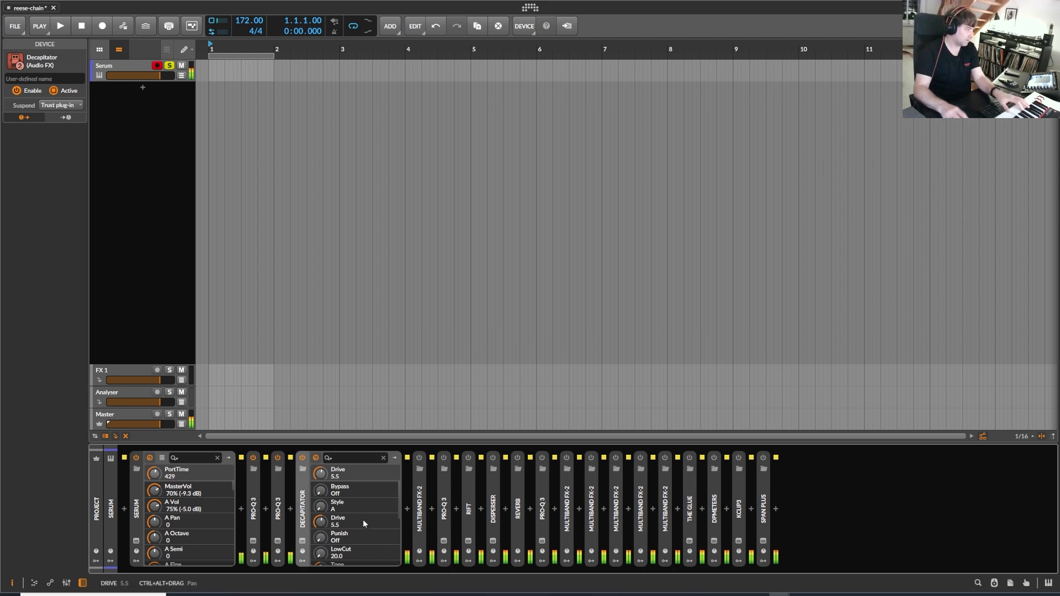
Expand the first Multiband FX-2 and make its Low band fully mono.
left_click(424, 486)
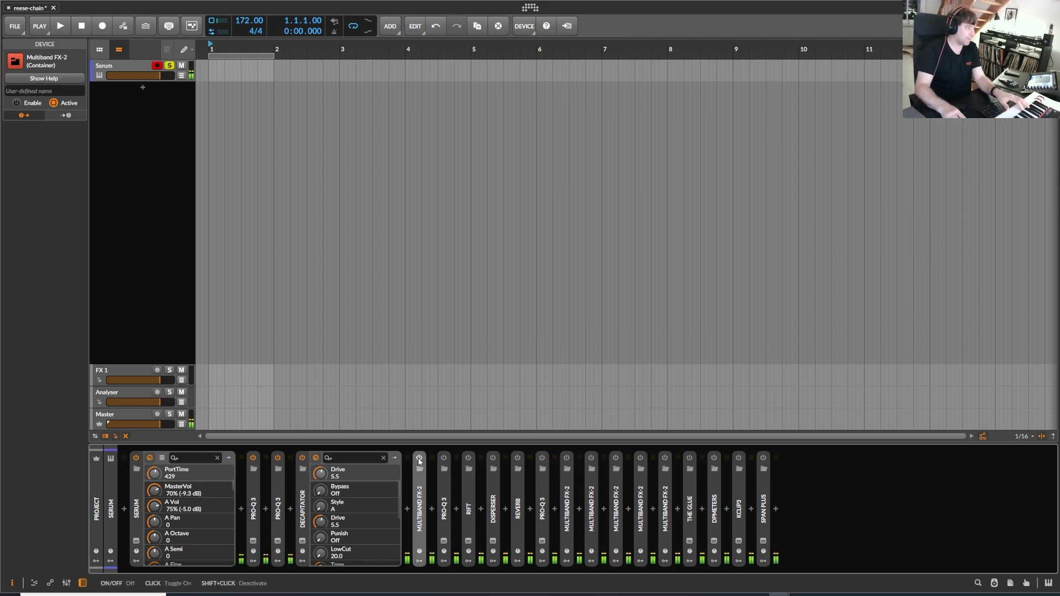
double_click(423, 495)
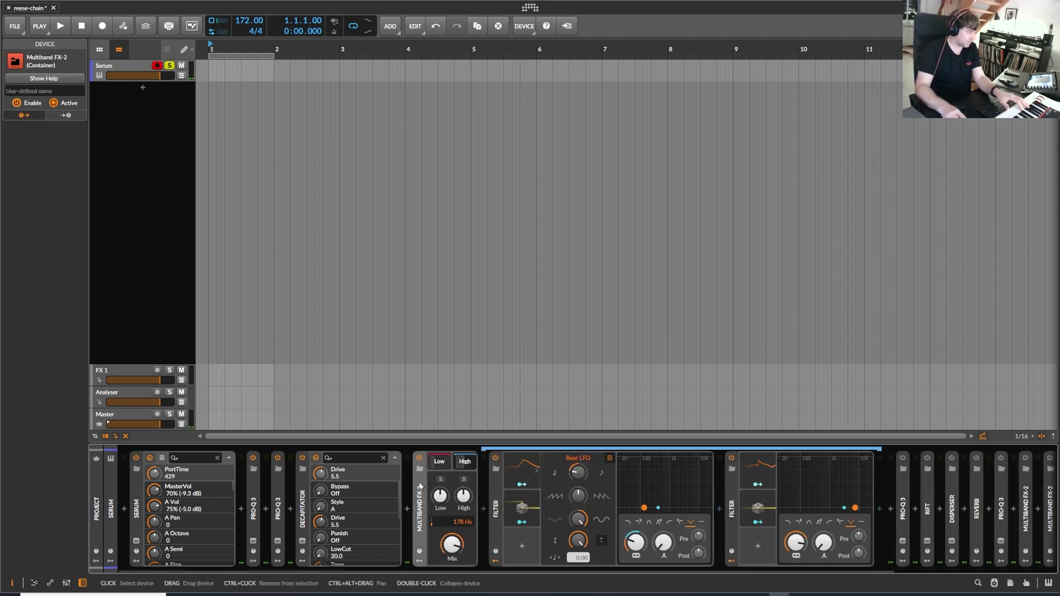
left_click(448, 462)
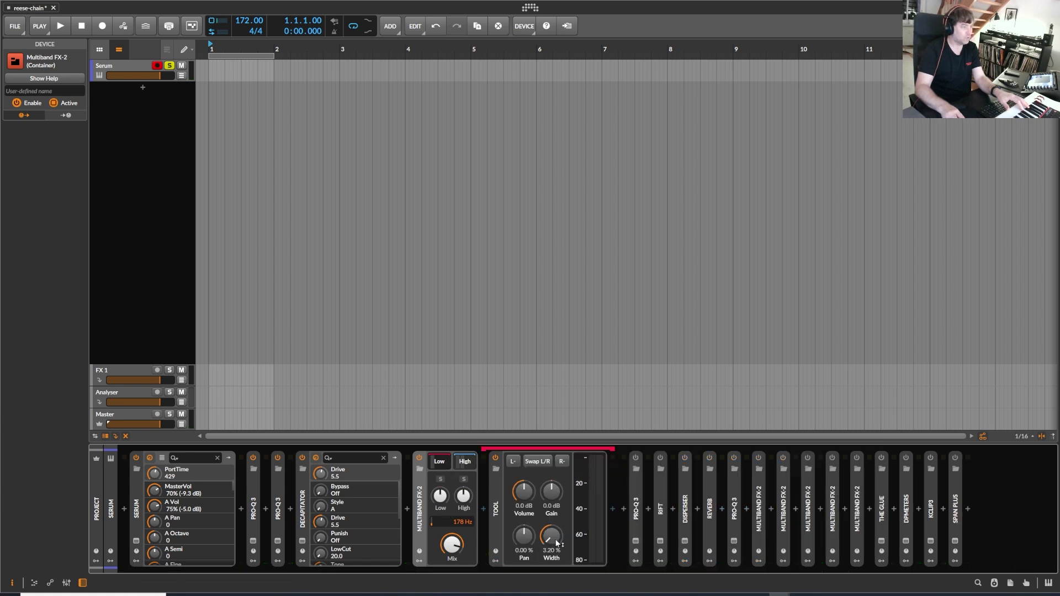
left_click_drag(554, 537, 554, 553)
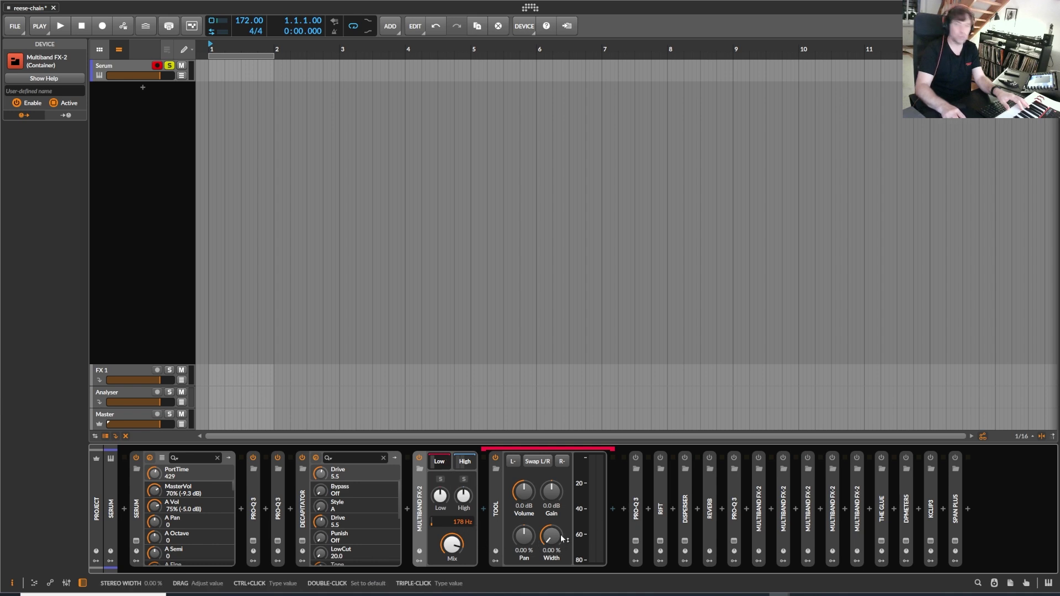
Show the High band and raise the Multiband FX-2 Mix from 0 % to about 78 %.
left_click(471, 462)
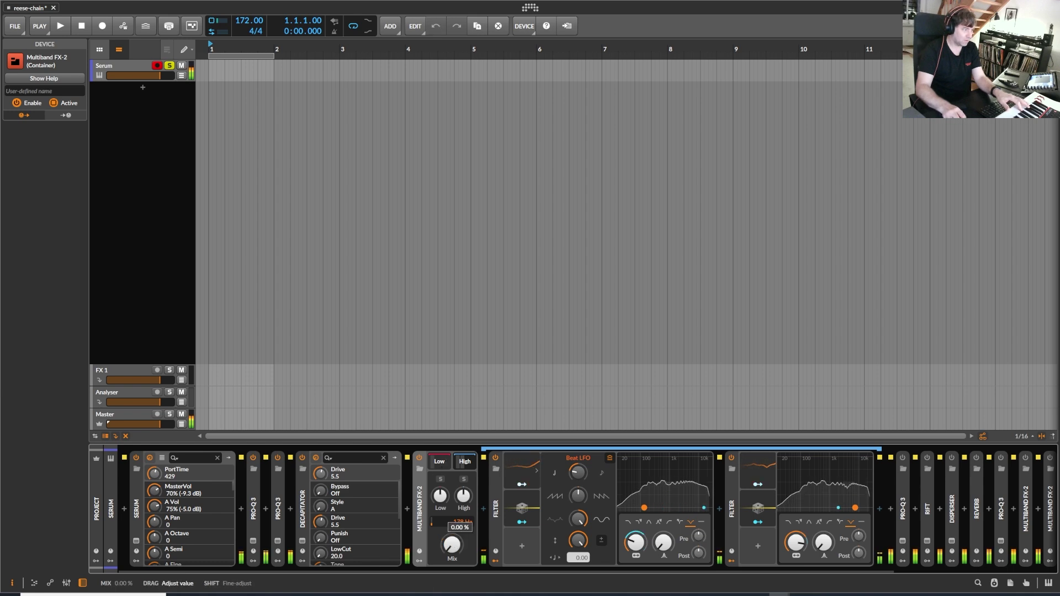
left_click_drag(452, 545, 458, 548)
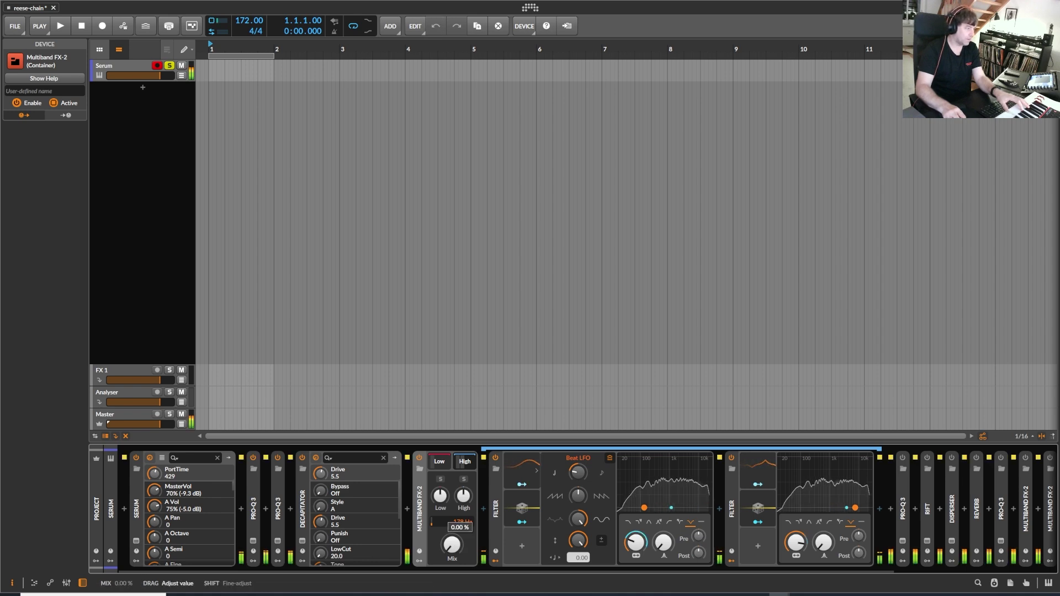
left_click_drag(456, 548, 454, 551)
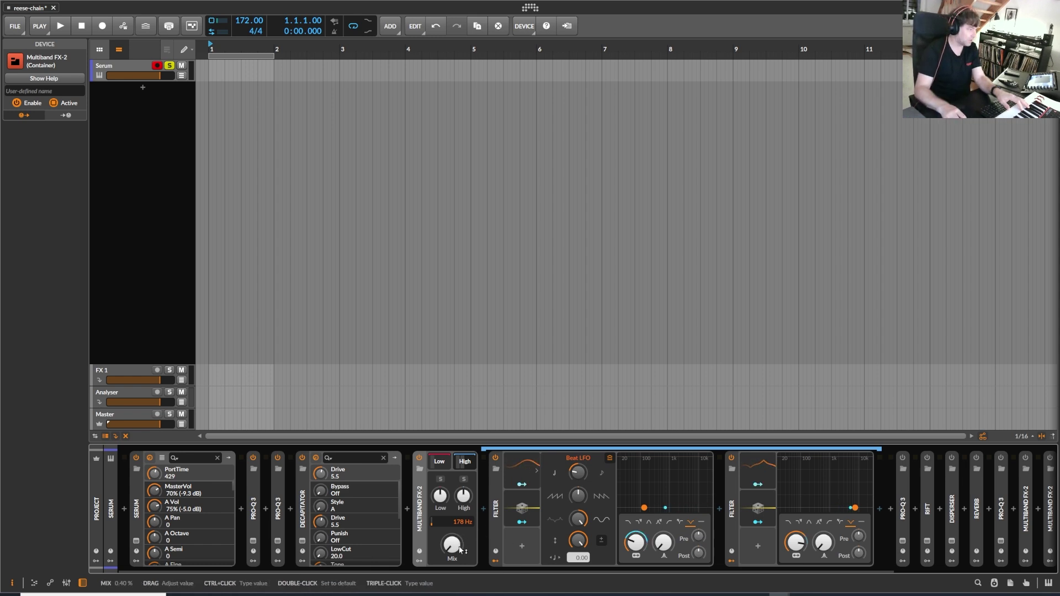
left_click_drag(452, 545, 452, 497)
left_click_drag(455, 551, 456, 552)
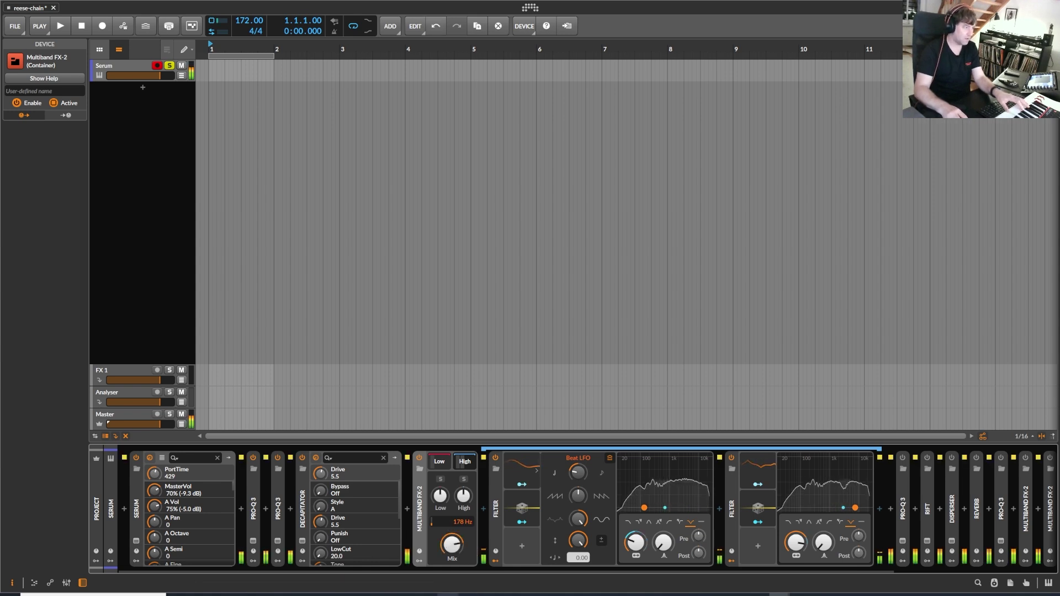
left_click_drag(439, 569, 744, 577)
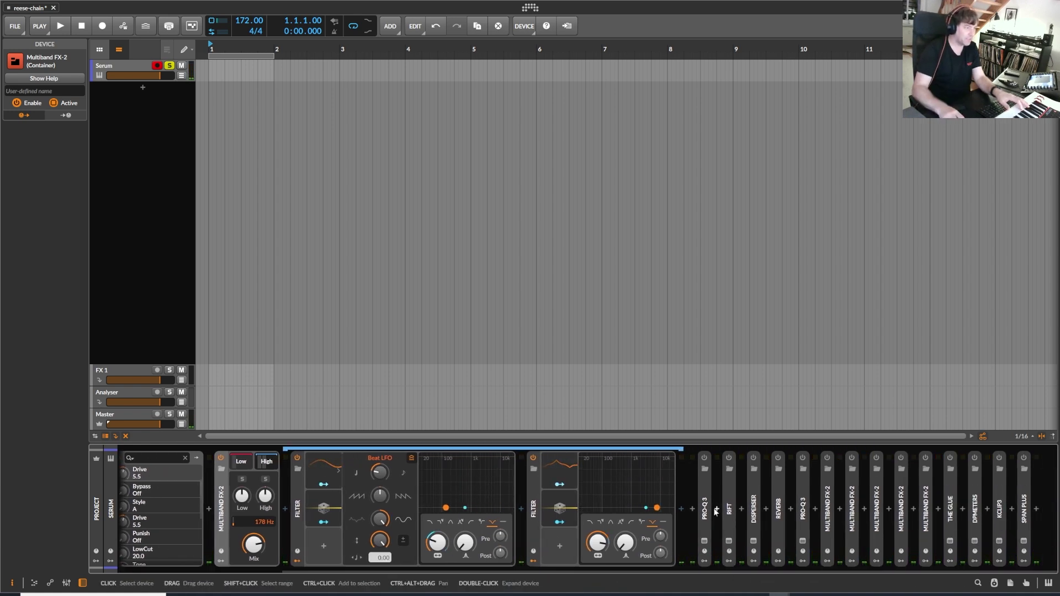
Open the third Pro-Q 3 and shift its bell cut to about 1304 Hz, −2.64 dB.
left_click(708, 472)
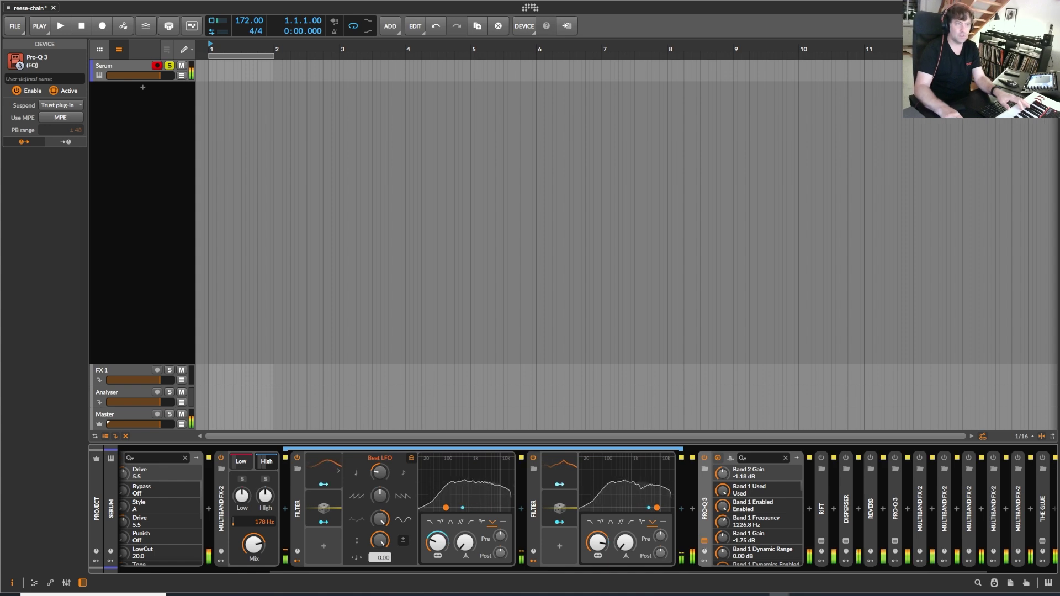
left_click(705, 541)
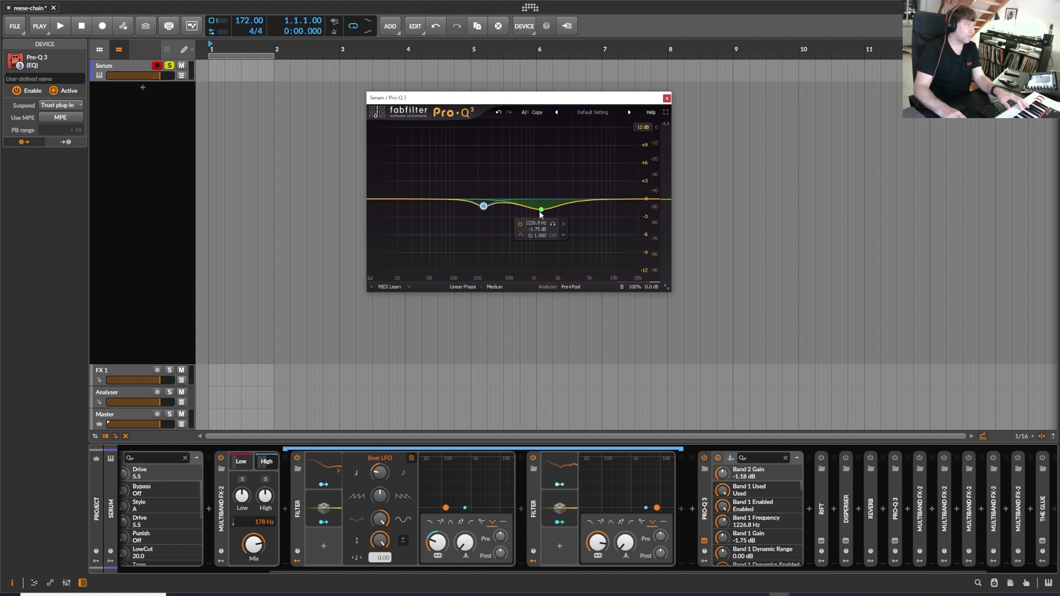
mouse_move(542, 211)
left_mouse_down()
mouse_move(462, 267)
mouse_move(497, 284)
mouse_move(590, 288)
mouse_move(574, 278)
mouse_move(580, 271)
mouse_move(485, 261)
mouse_move(557, 255)
mouse_move(586, 191)
mouse_move(498, 154)
mouse_move(473, 243)
mouse_move(558, 246)
mouse_move(484, 253)
mouse_move(552, 226)
mouse_move(546, 209)
left_mouse_up()
Enable Rift on the Clip Noise preset and lower its first macro from 100 % to 44 %.
double_click(821, 488)
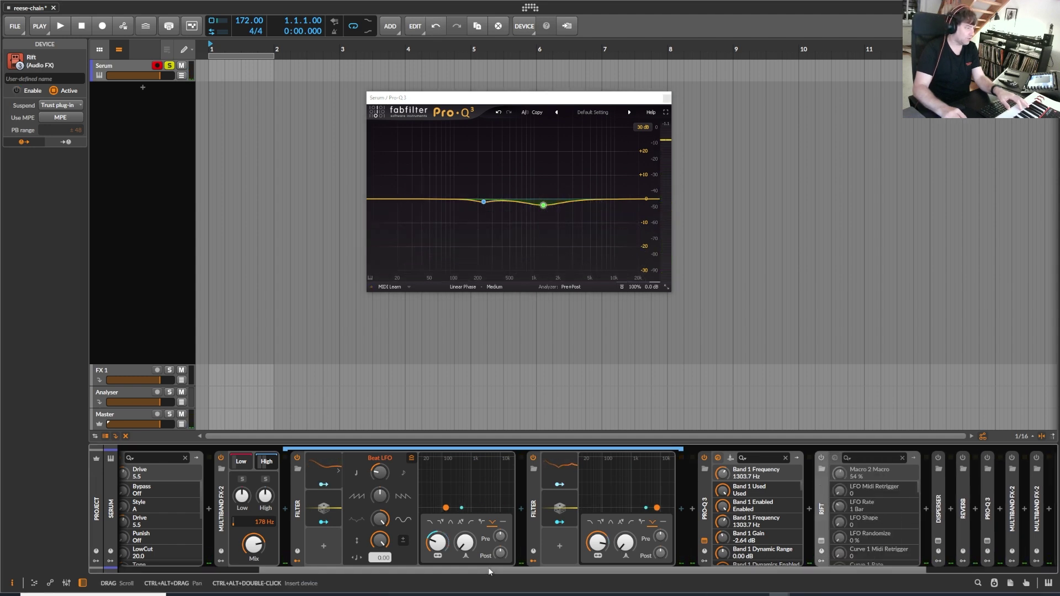
left_click_drag(490, 571, 622, 571)
left_click(636, 458)
left_click(637, 542)
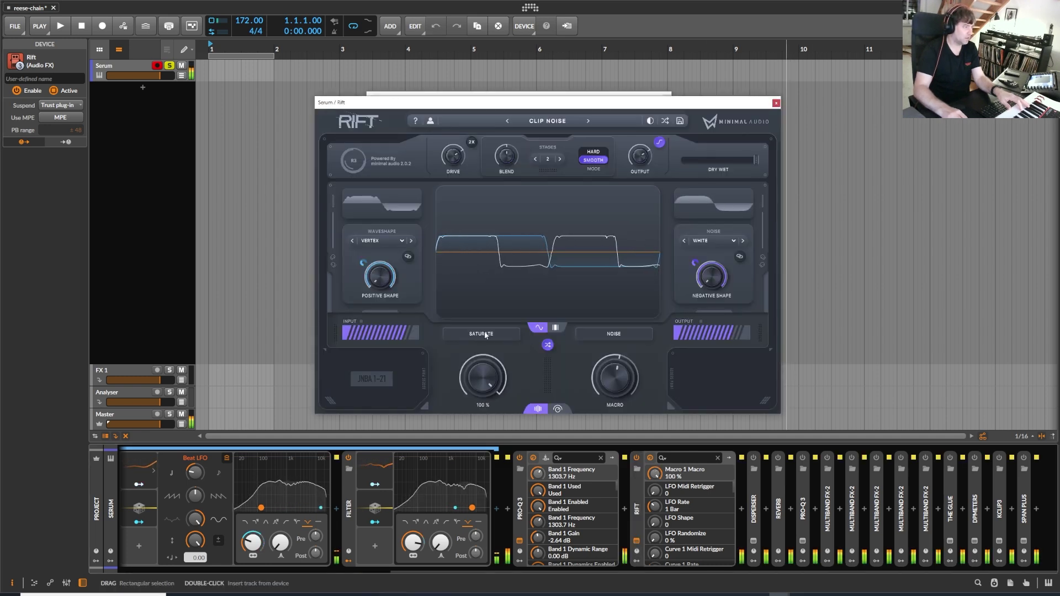
mouse_move(484, 370)
left_mouse_down()
mouse_move(493, 430)
mouse_move(507, 383)
mouse_move(492, 370)
mouse_move(493, 378)
left_mouse_up()
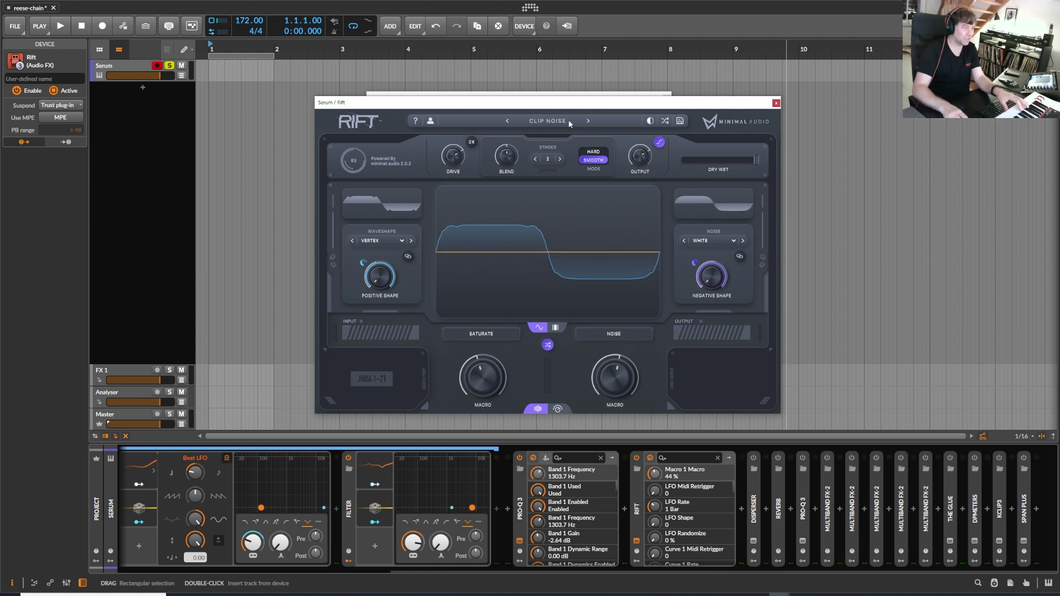
Expand the Disperser and open its plug-in window, showing 232 Hz.
left_click(753, 477)
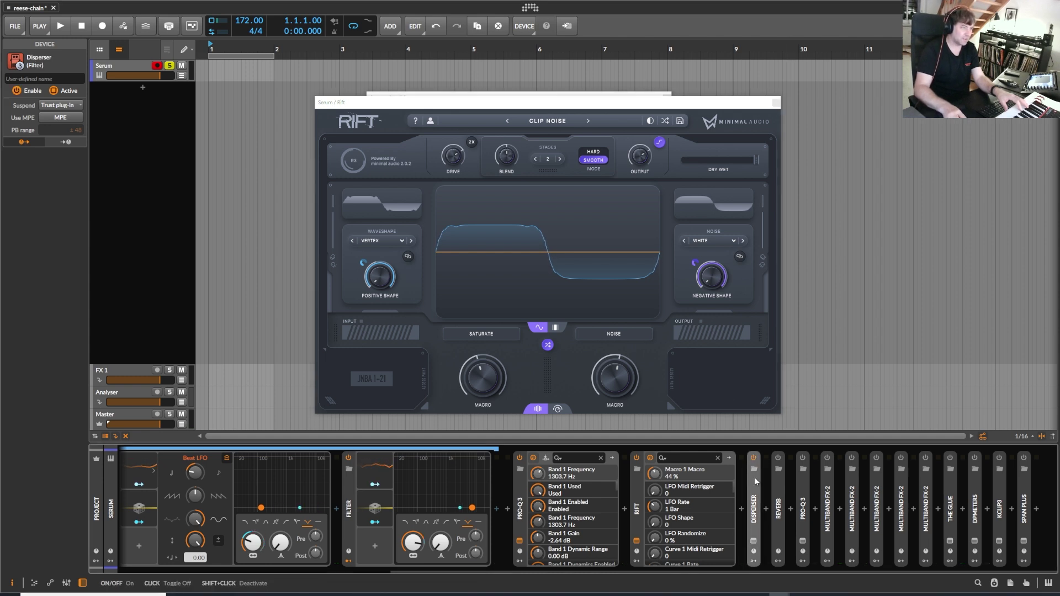
left_click(755, 477)
left_click(754, 541)
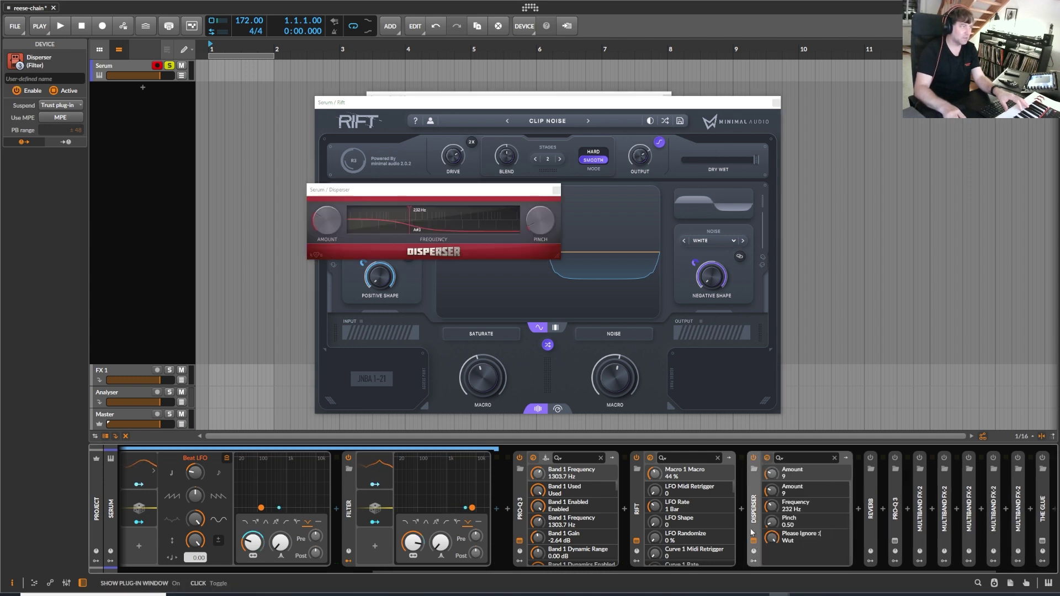
left_click_drag(715, 567, 868, 540)
Switch the Reverb on and trim its mix to about 10.4 %.
left_click(779, 490)
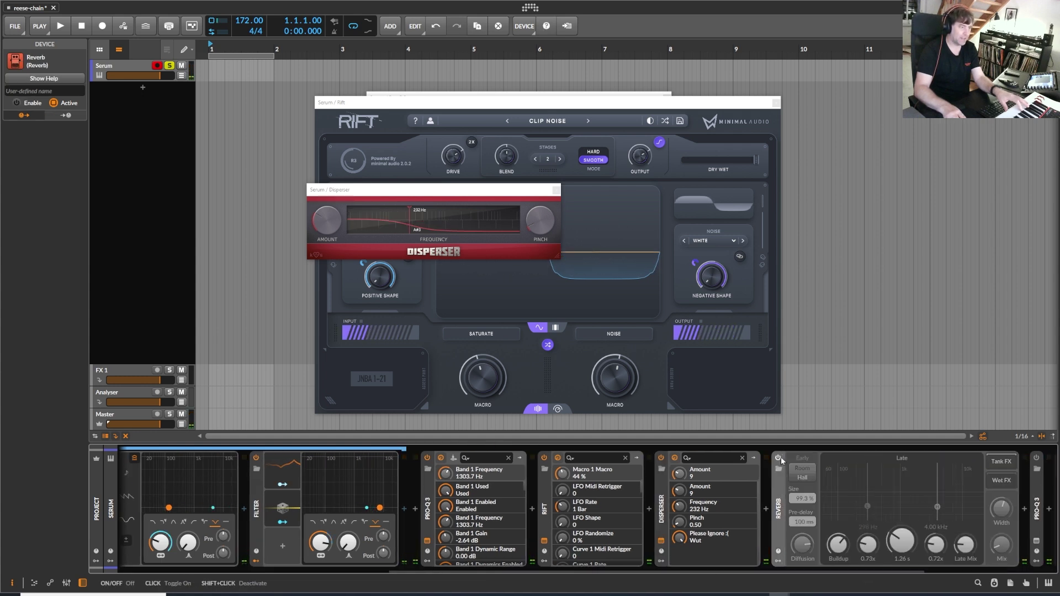
left_click(780, 458)
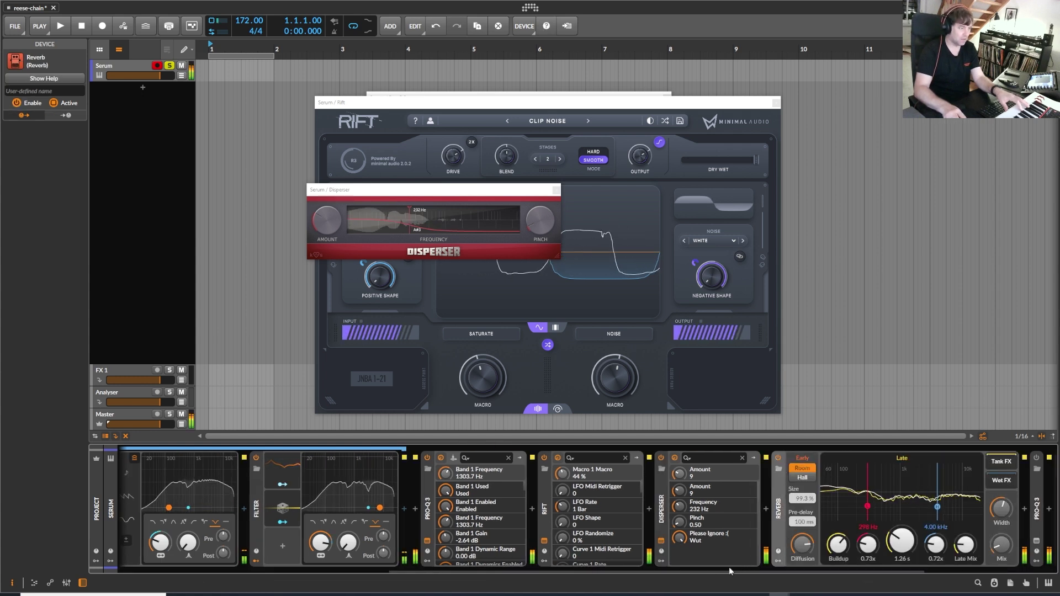
left_click_drag(732, 572, 896, 574)
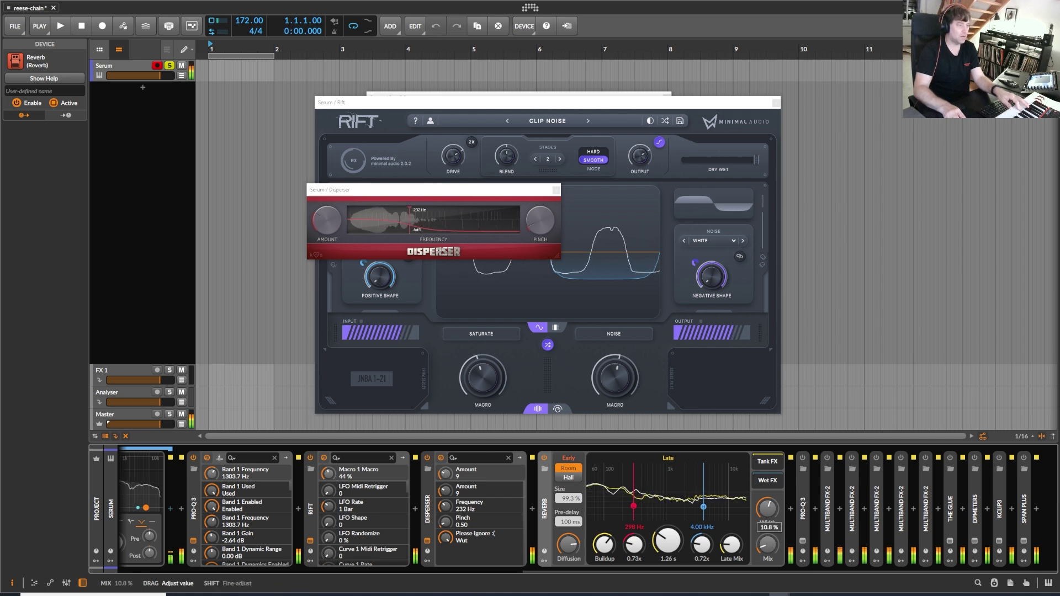
left_click_drag(766, 544, 766, 550)
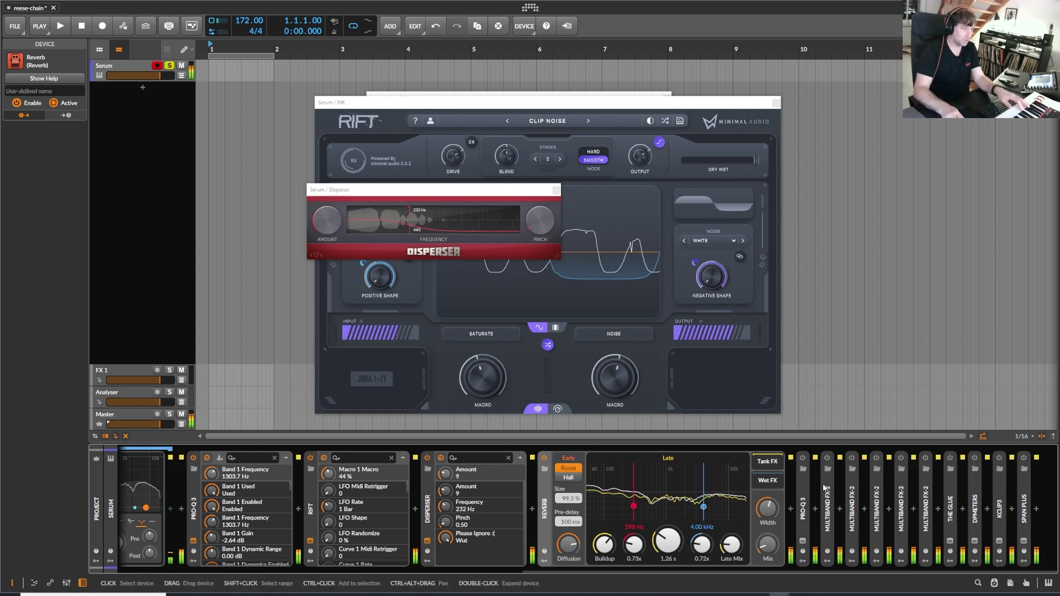
left_click(803, 540)
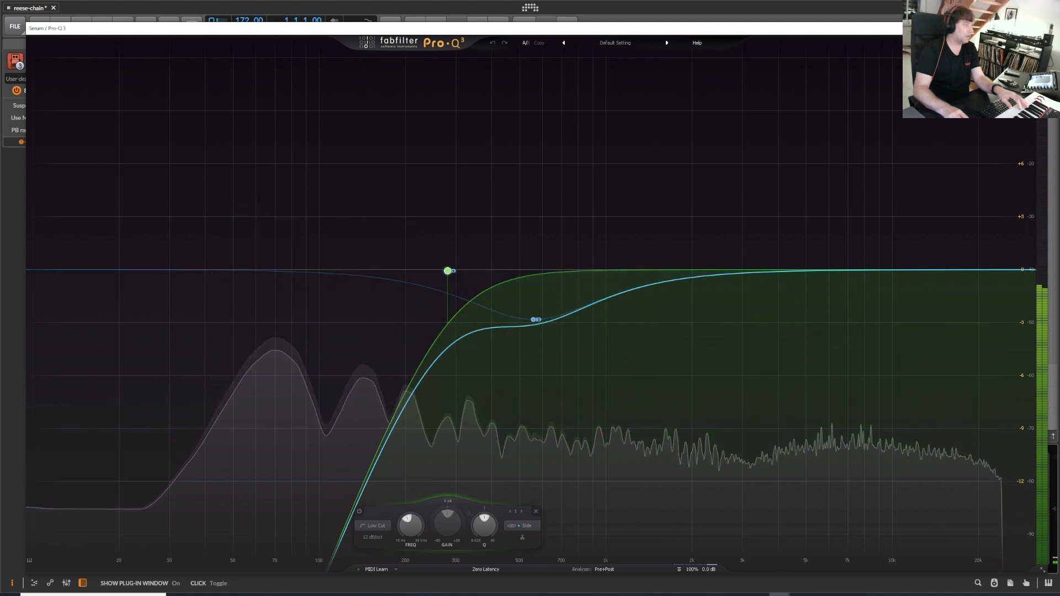
mouse_move(450, 279)
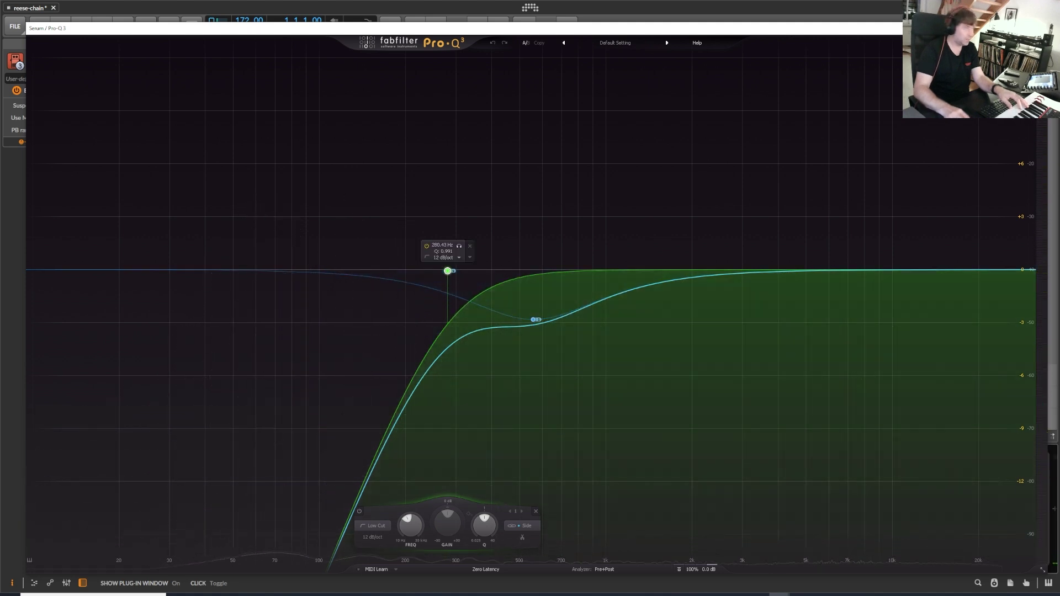
key("Escape")
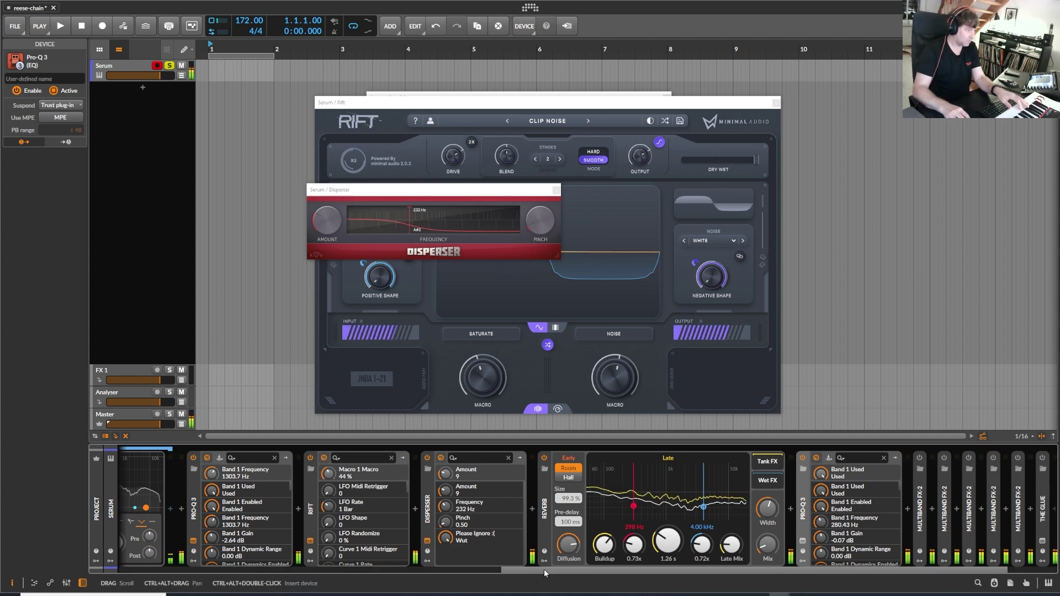
Expand the post-reverb Multiband FX-2 to reveal its 710 Hz split and Verblay chain.
left_click_drag(544, 569, 717, 586)
scroll(724, 490, "left", 3)
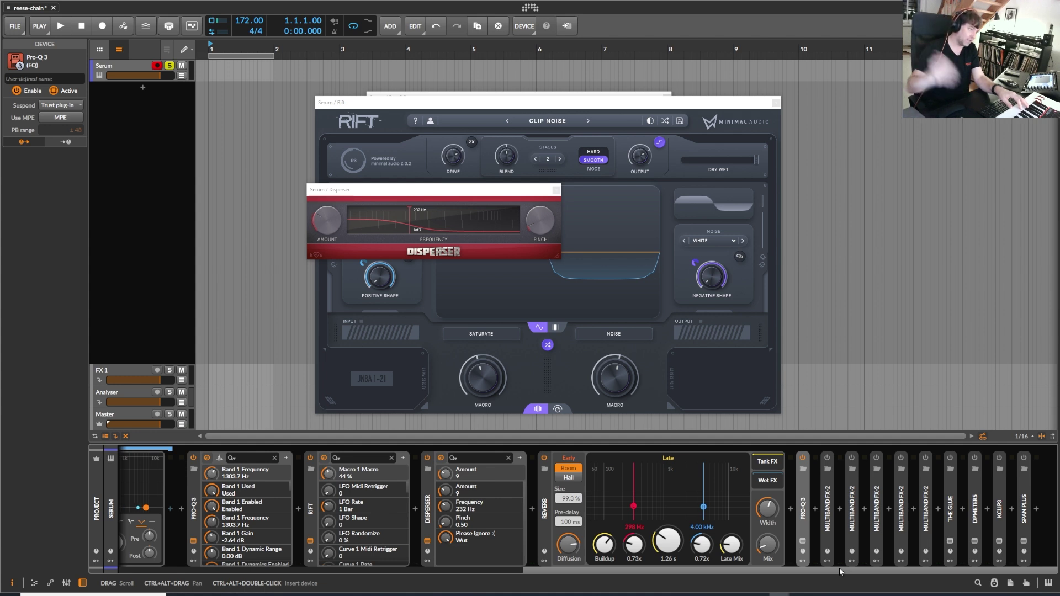
left_click(830, 486)
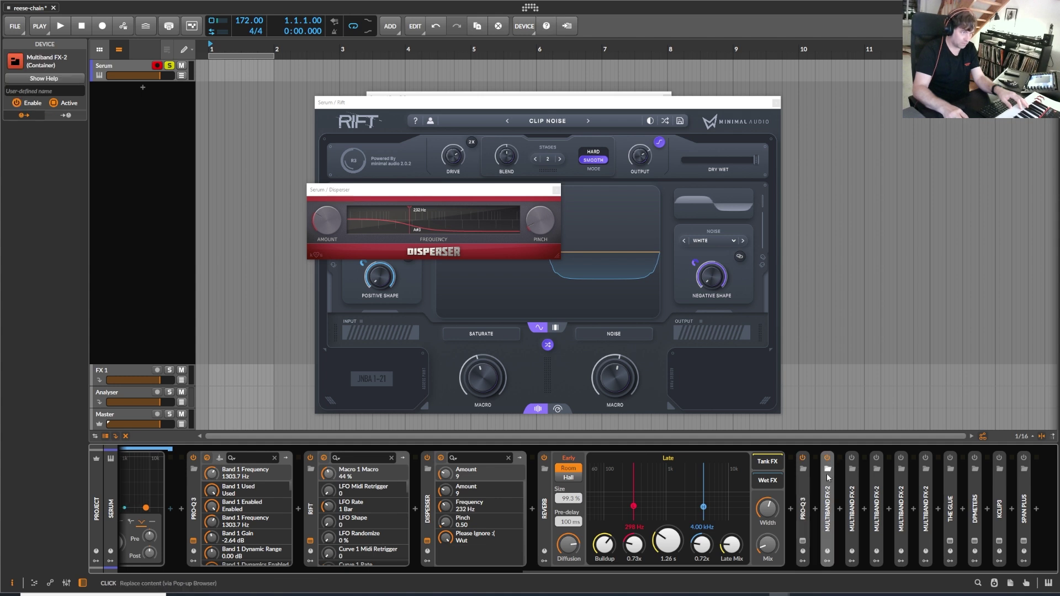
left_click(827, 469)
left_click(880, 426)
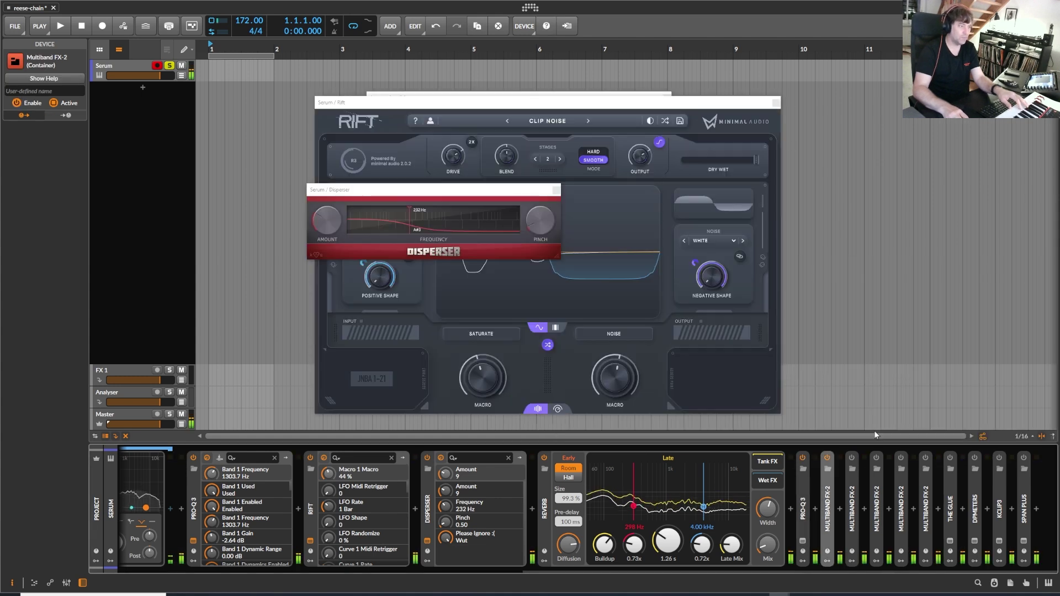
double_click(830, 490)
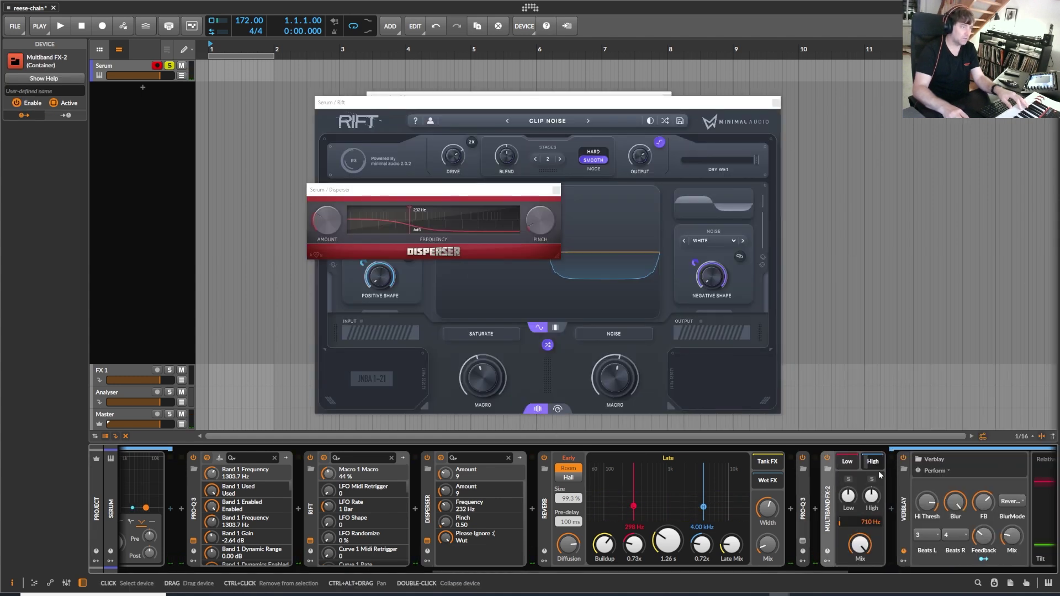
left_click_drag(789, 573, 942, 569)
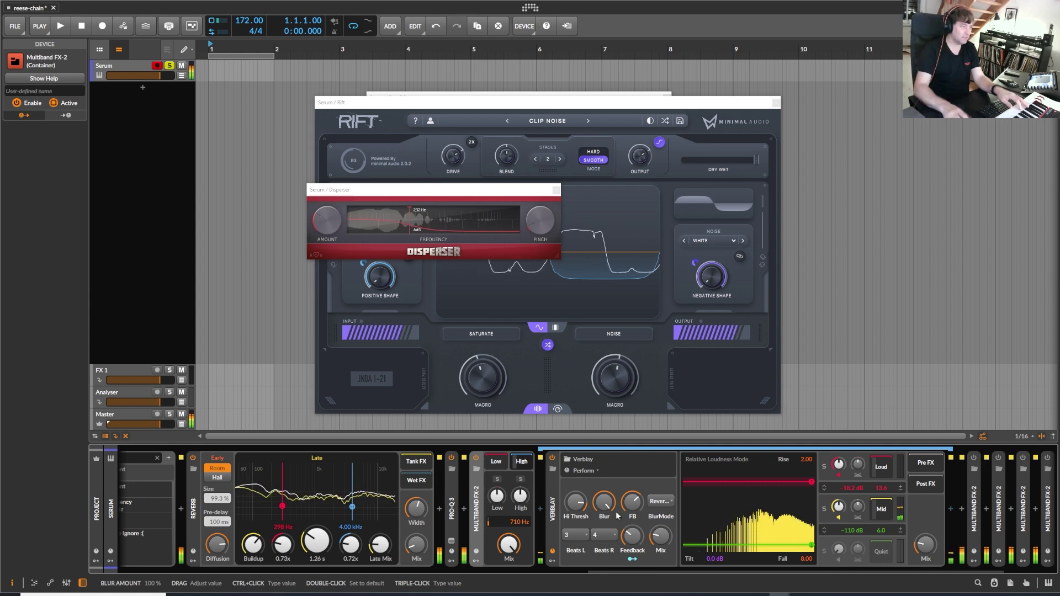
Bypass and re-enable the Multiband FX-2 to compare its effect on the bass.
left_click(475, 458)
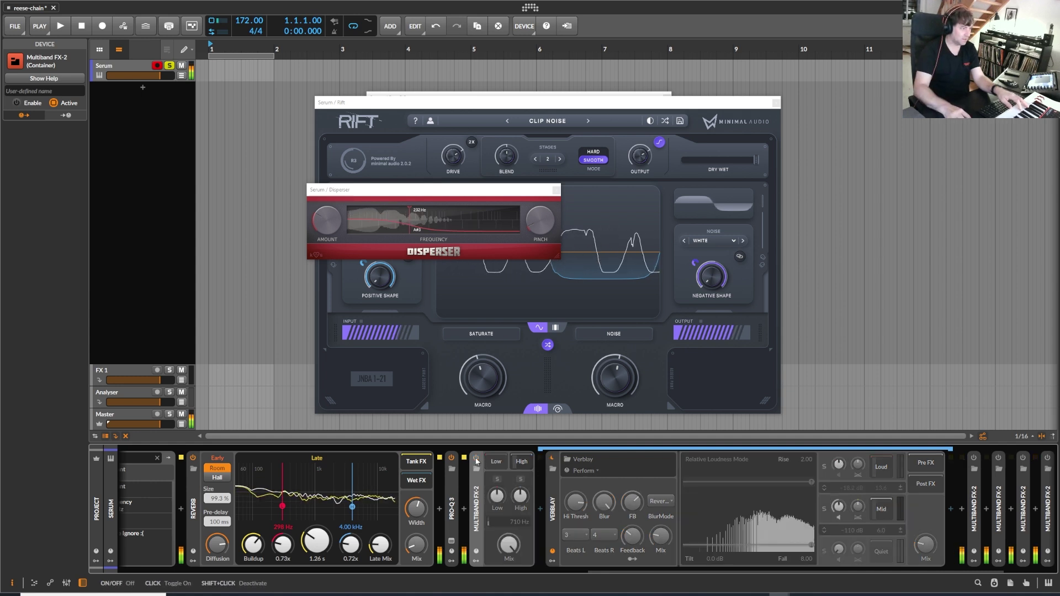
left_click(475, 459)
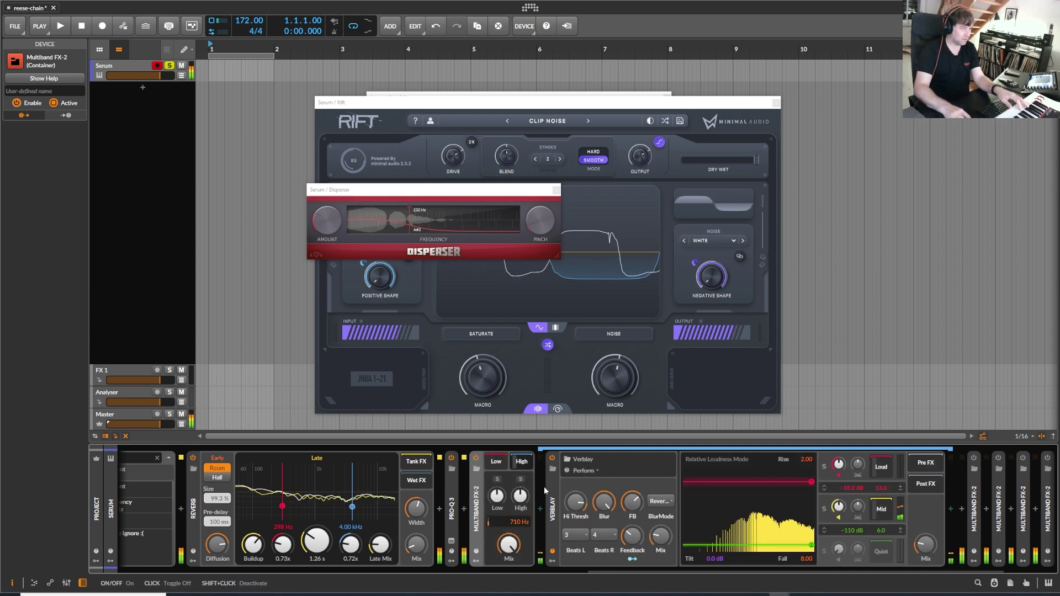
mouse_move(927, 546)
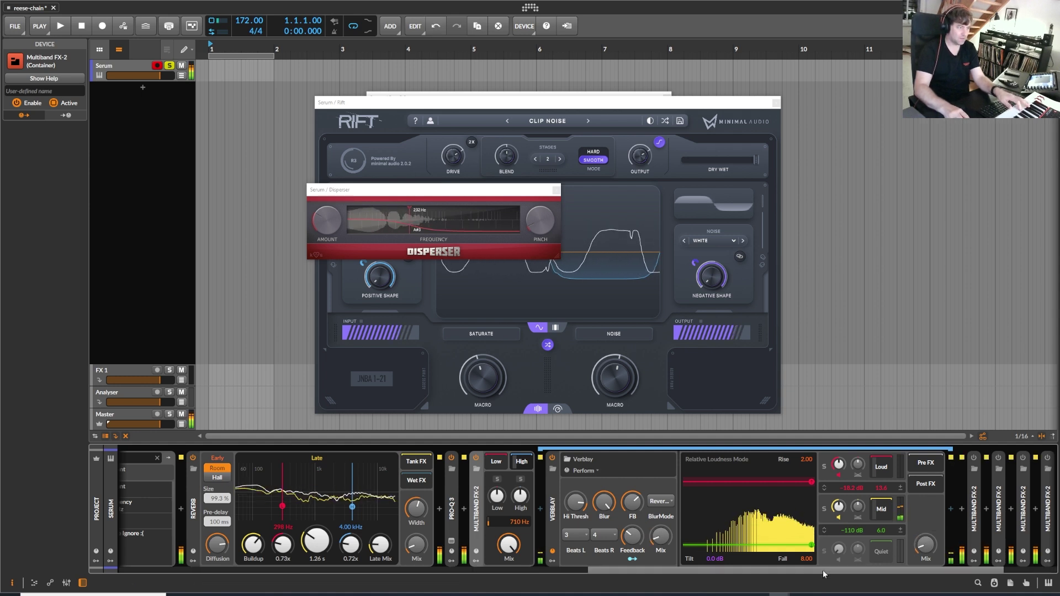
left_click_drag(823, 570, 899, 573)
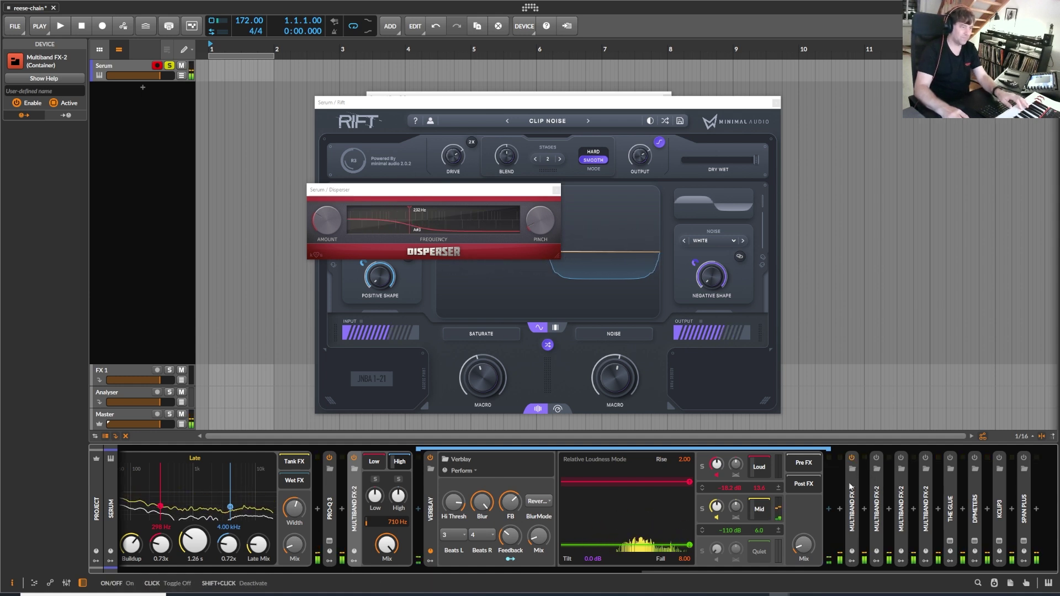
Expand the 959 Hz Flanger+ split, nudge its FB knob, then expand the 882 Hz Leader Phaser 2 split.
left_click(851, 481)
left_click_drag(790, 570, 926, 572)
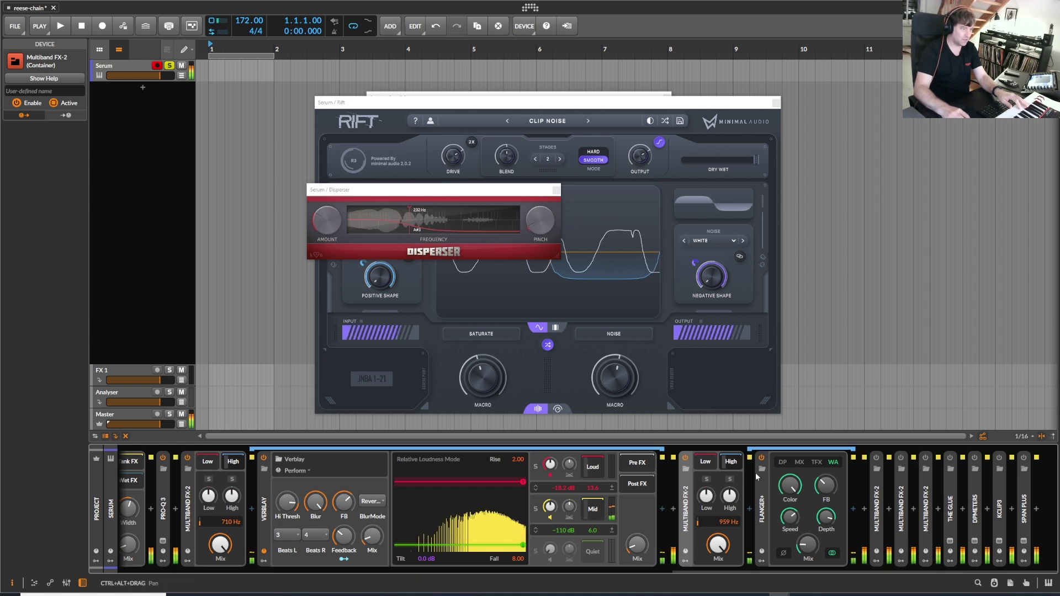
mouse_move(826, 486)
left_mouse_down()
mouse_move(826, 503)
mouse_move(827, 478)
mouse_move(826, 490)
left_mouse_up()
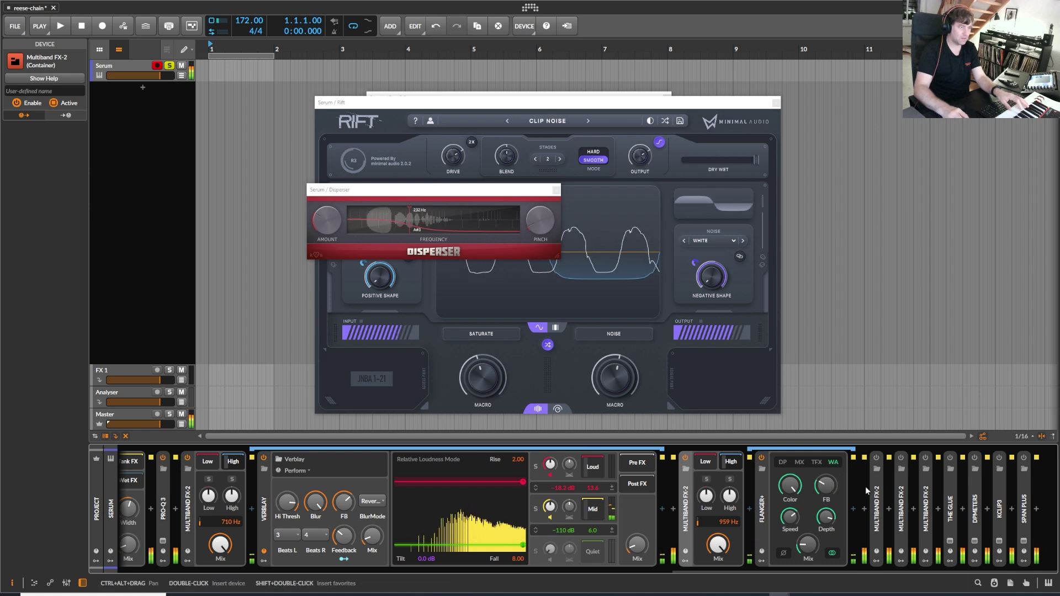
left_click(876, 486)
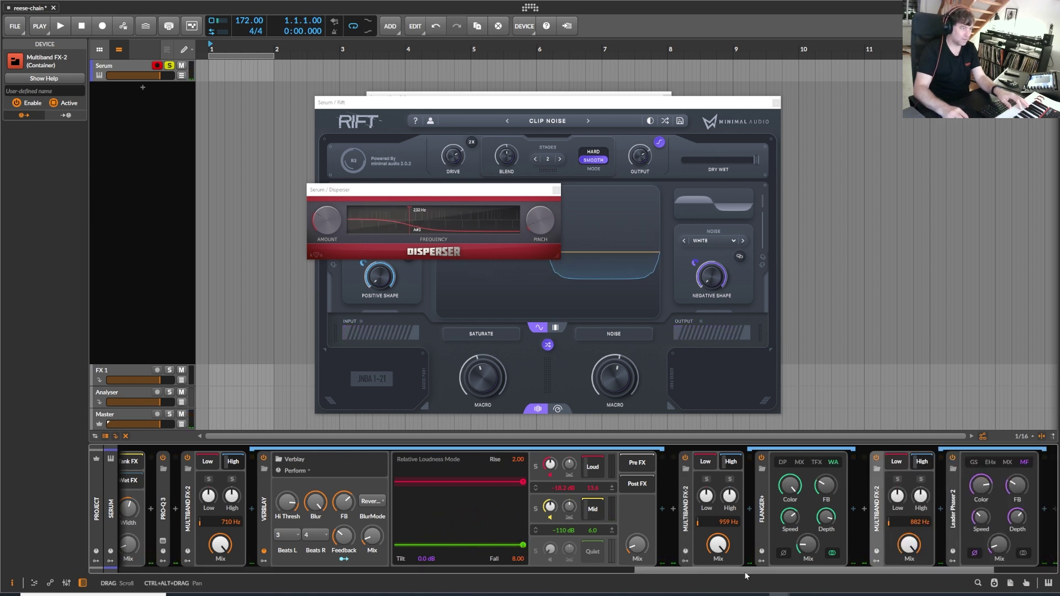
scroll(870, 542, "down", 3)
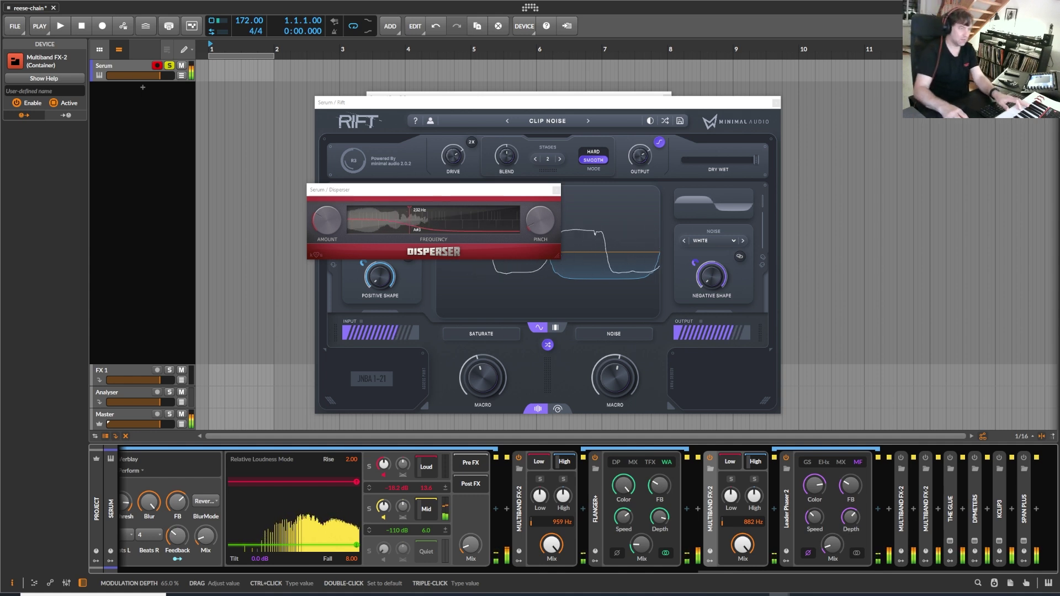
Expand the 316 Hz Multiband FX-2 and open the SerumFX window over Disperser.
left_click(901, 484)
left_click(902, 483)
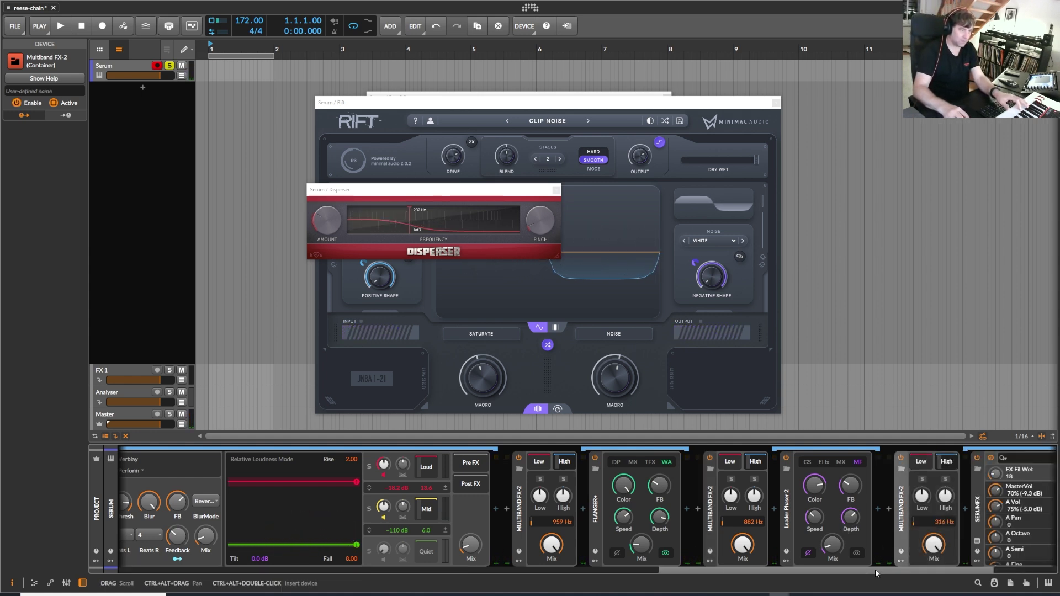
scroll(861, 577, "down", 3)
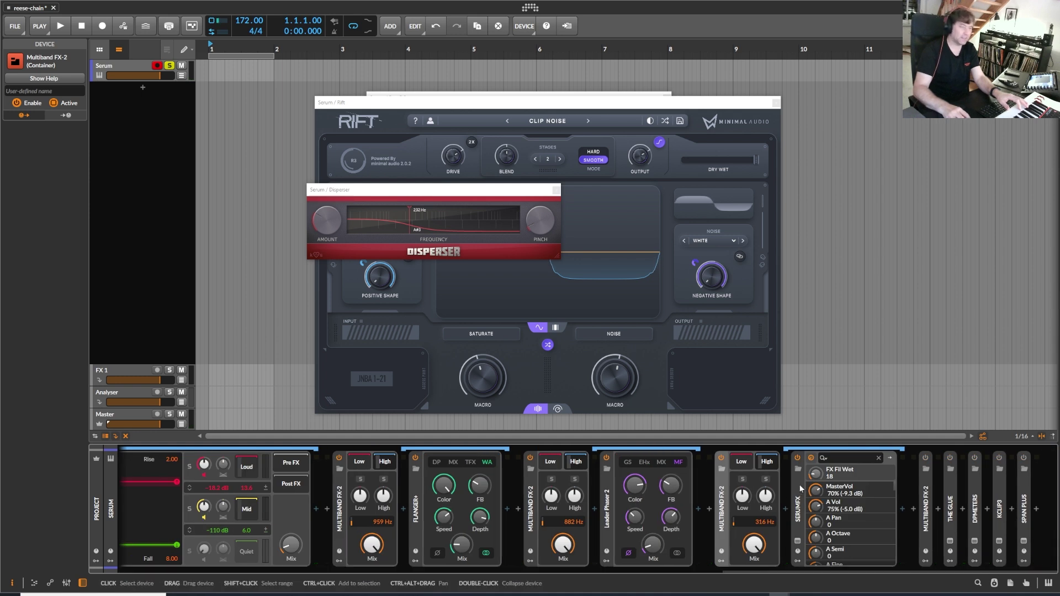
left_click(798, 542)
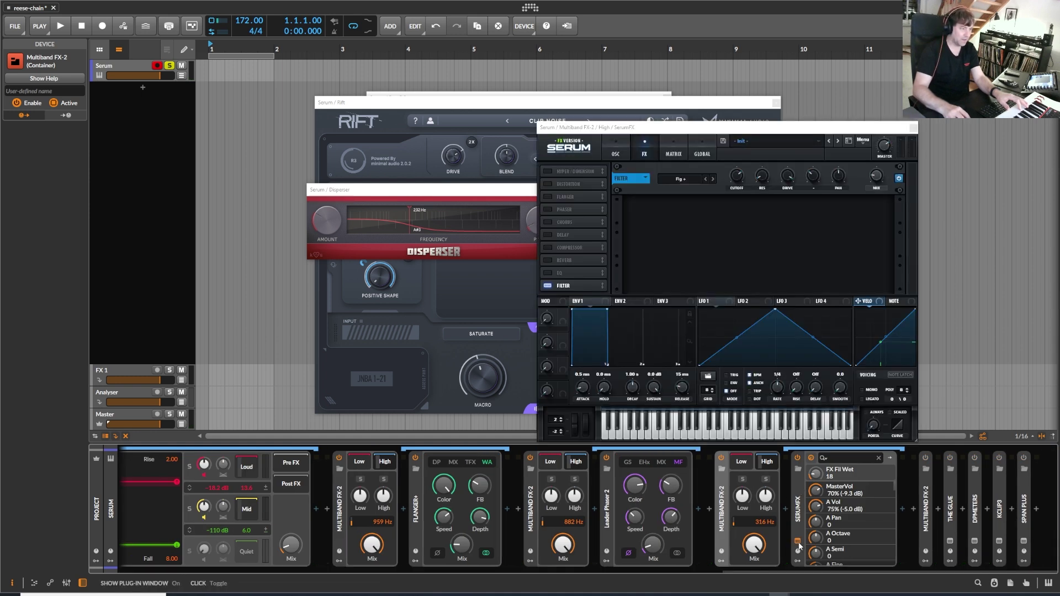
left_click_drag(741, 131, 470, 75)
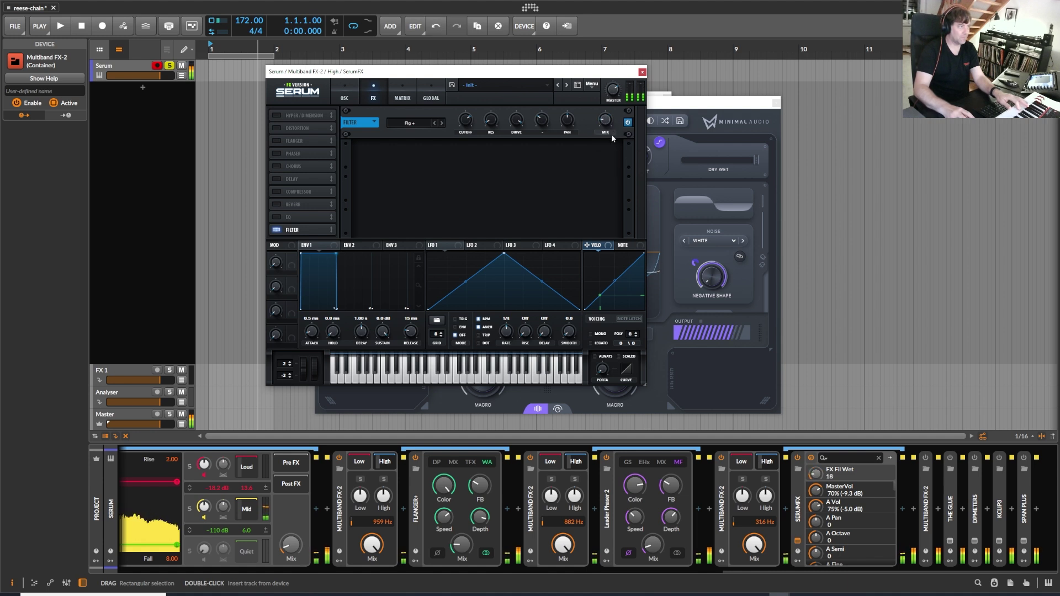
Raise SerumFX's MIX slightly and expand the disabled 363 Hz Multiband FX-2 with Vocoder.
scroll(608, 124, "up", 3)
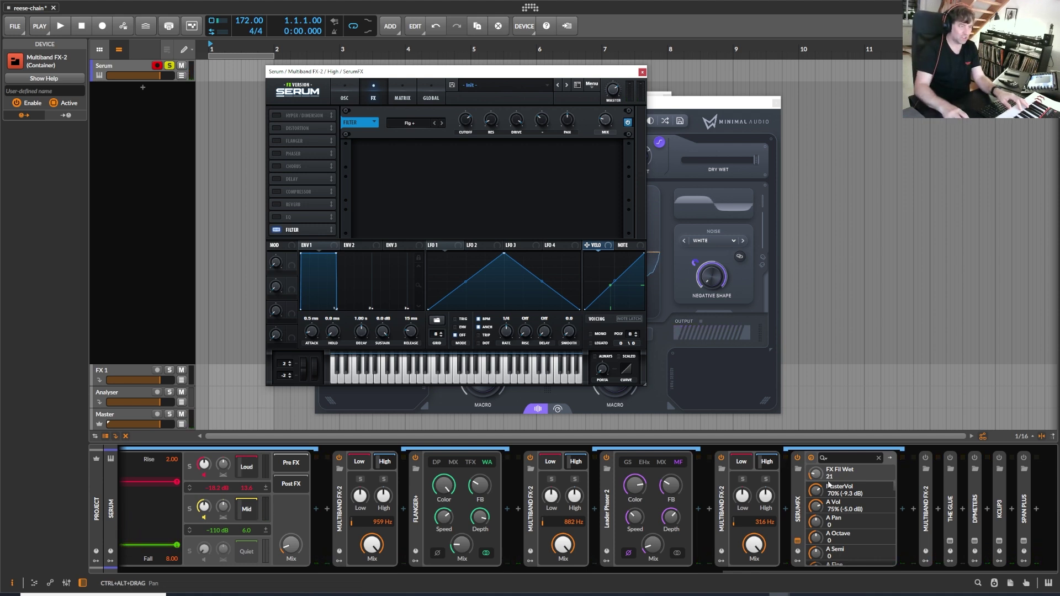
left_click(731, 572)
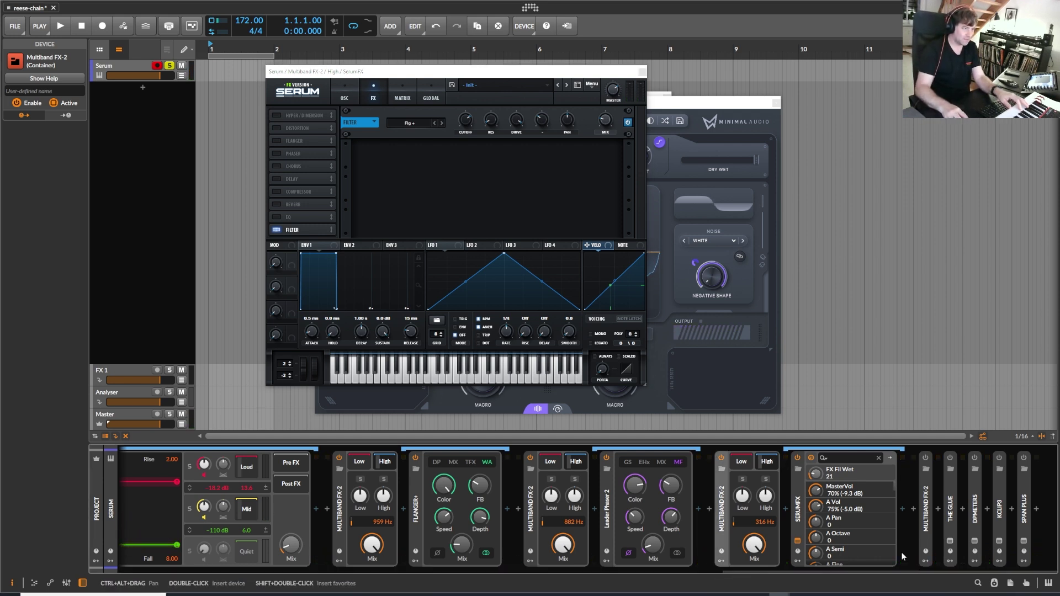
left_click(927, 461)
left_click_drag(816, 571, 895, 574)
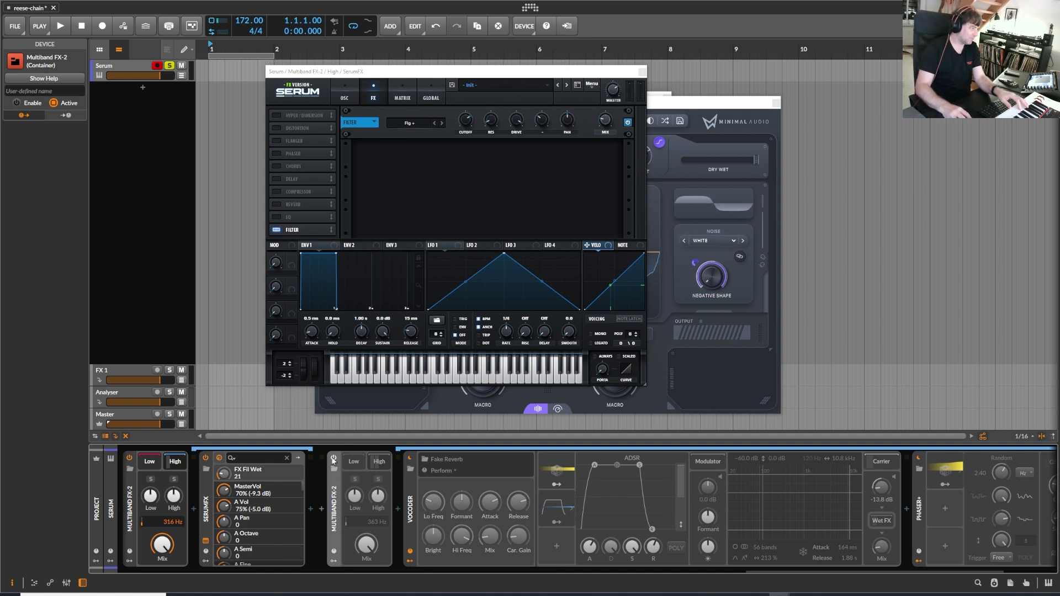
Re-enable the second Multiband FX-2 chain and lower the Vocoder Carrier Mix slightly.
left_click(333, 457)
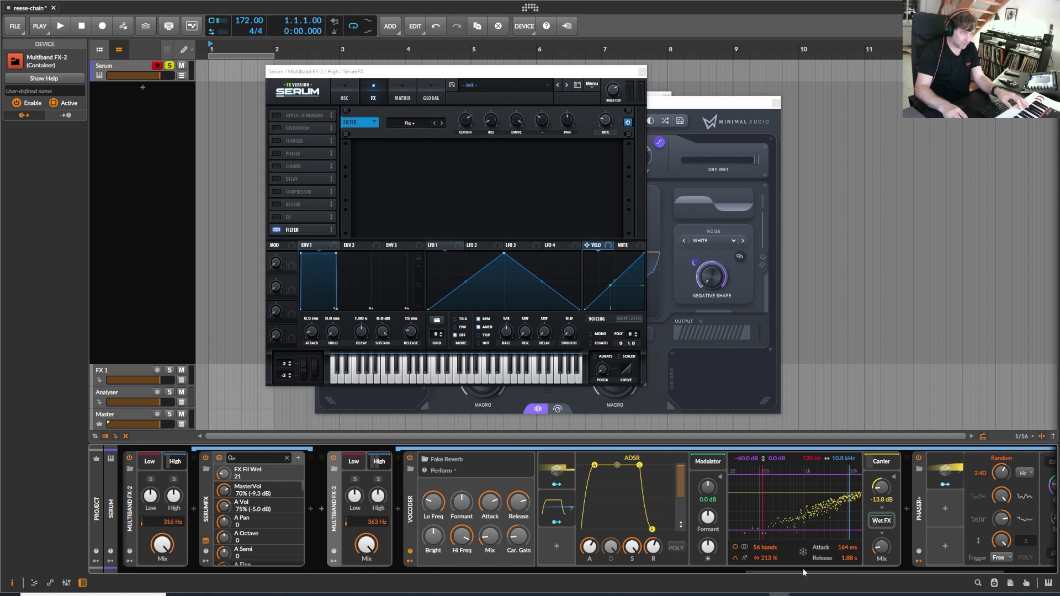
left_click_drag(796, 569, 827, 571)
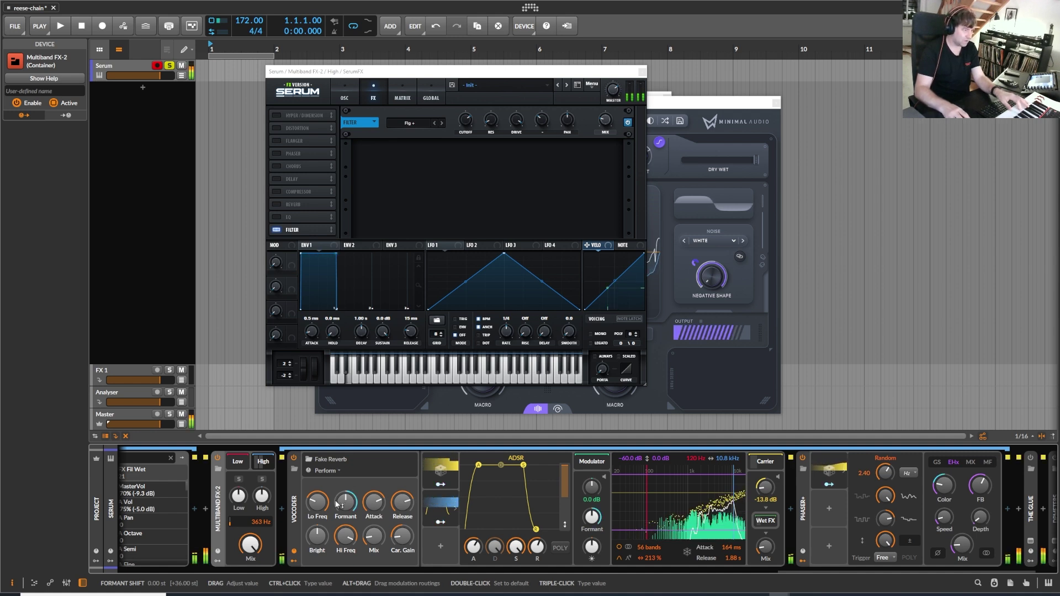
left_click_drag(764, 547, 765, 545)
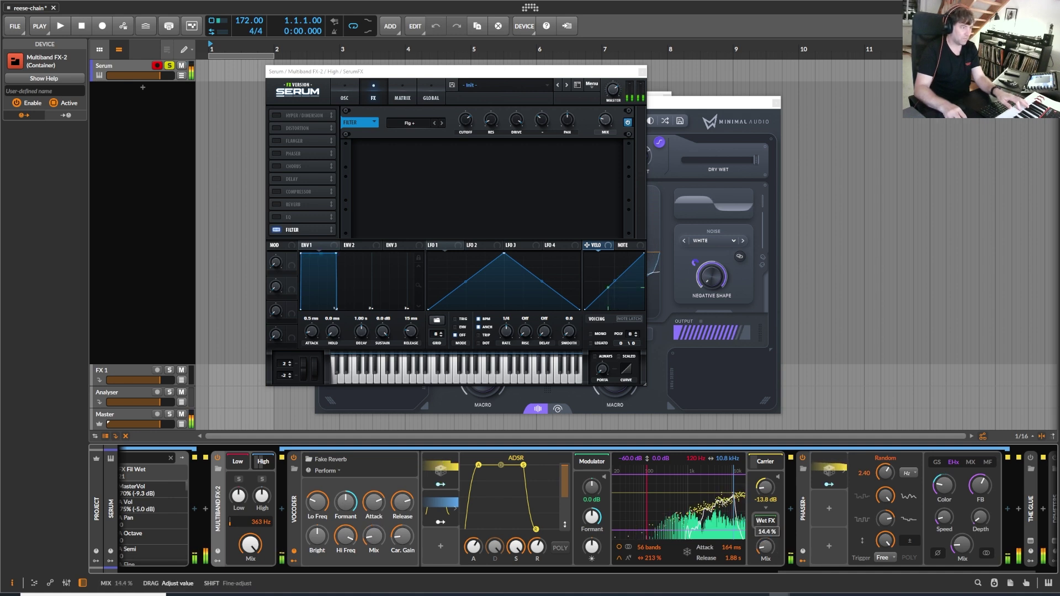
left_click_drag(765, 547, 771, 549)
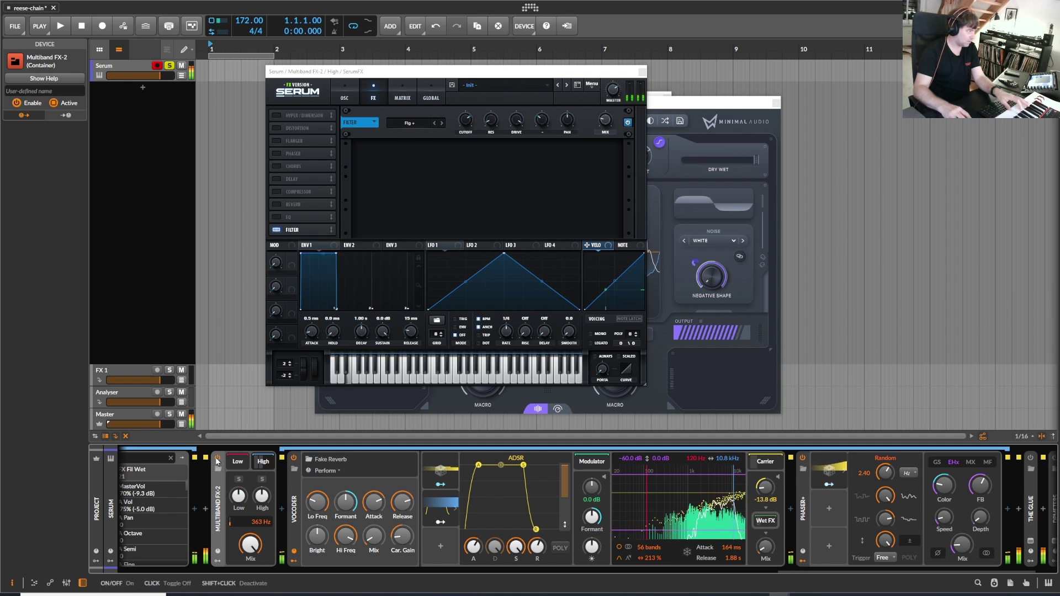
A/B the multiband Mix fully dry, reset it to 100%, and show the chain's end.
left_click_drag(254, 544, 254, 574)
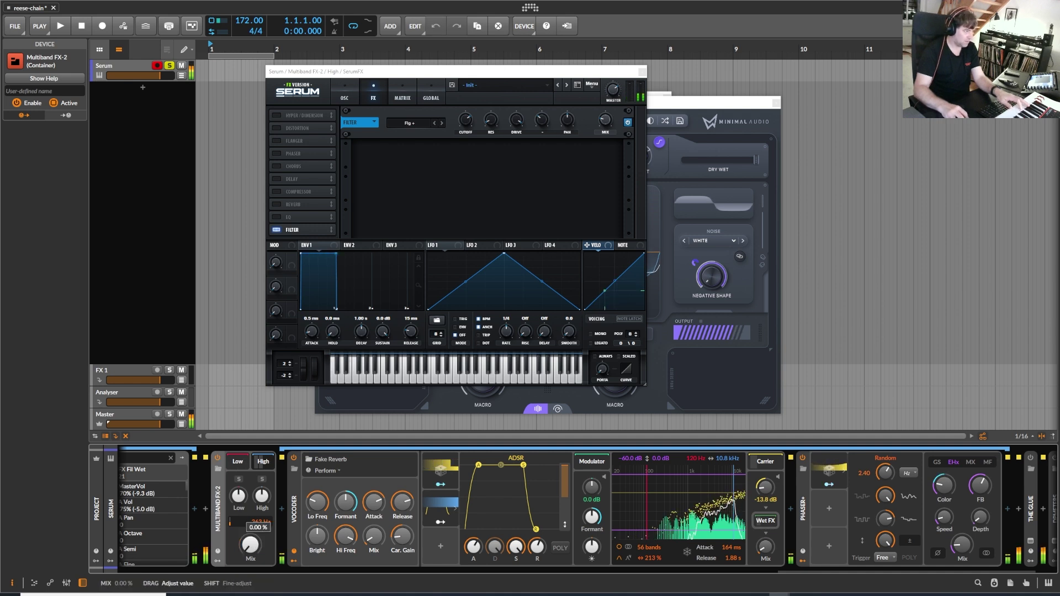
double_click(255, 545)
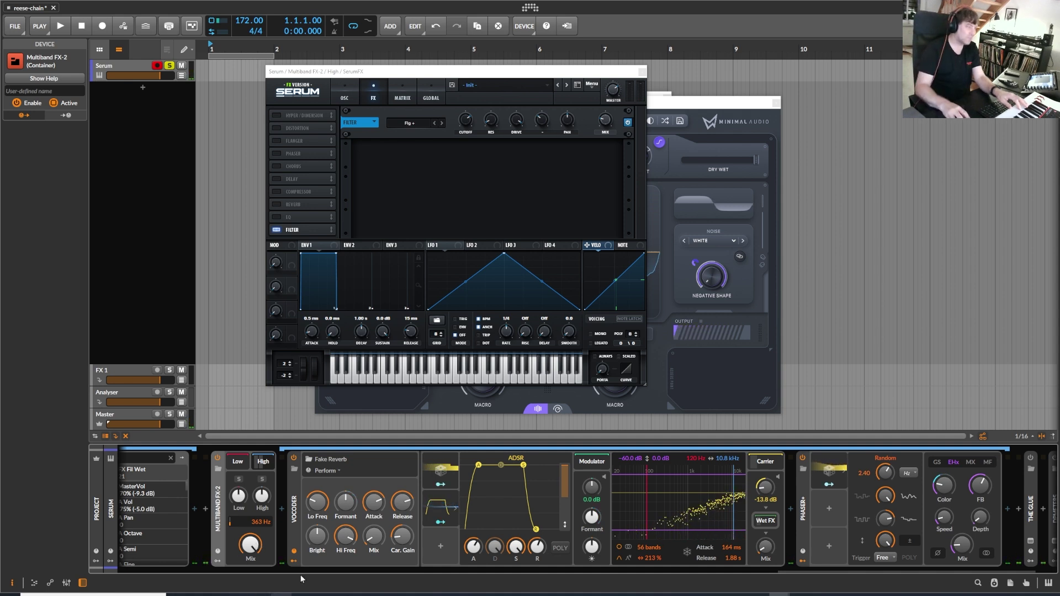
left_click(791, 569)
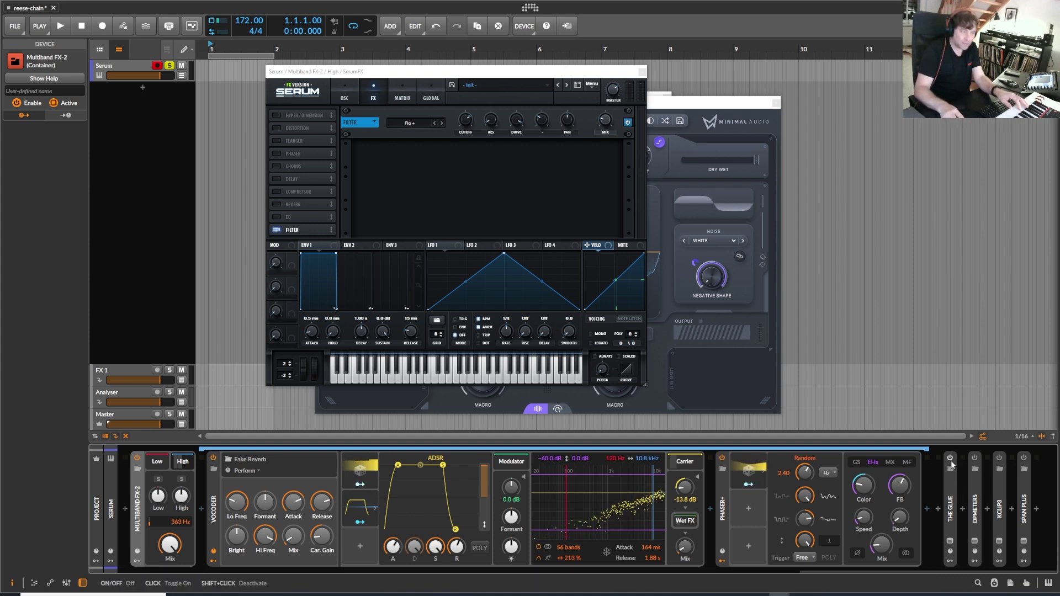
Expand The Glue's parameters and open its plug-in window on the left.
double_click(952, 485)
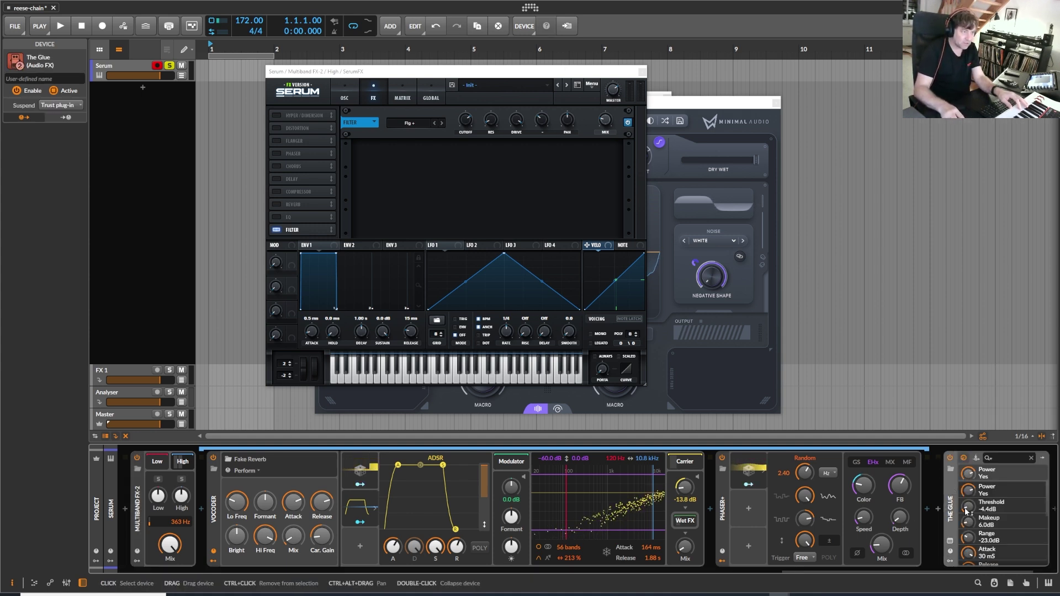
left_click_drag(831, 577, 959, 572)
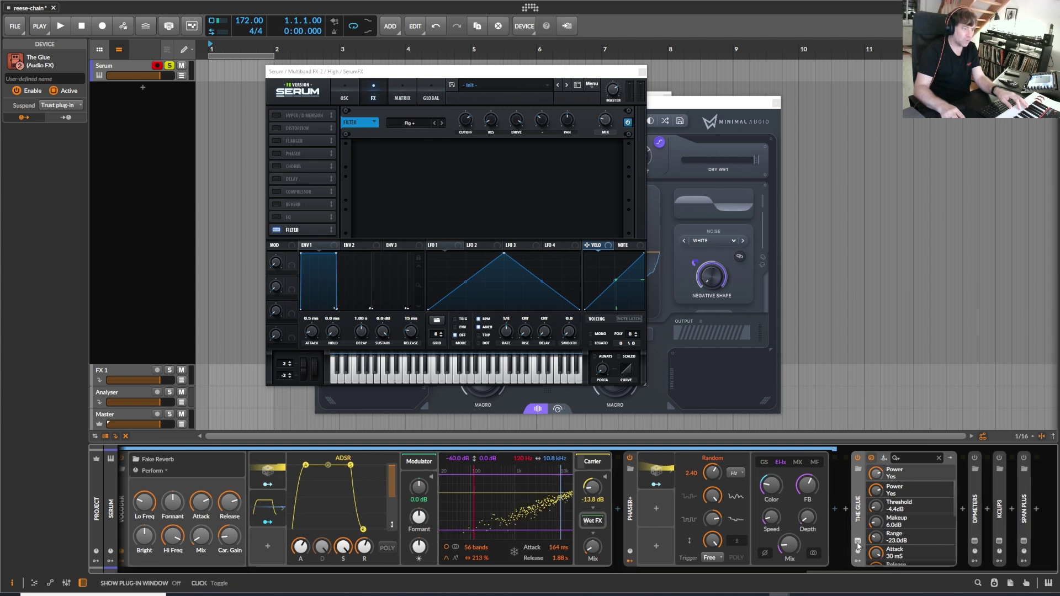
left_click(857, 542)
left_click_drag(572, 47, 293, 68)
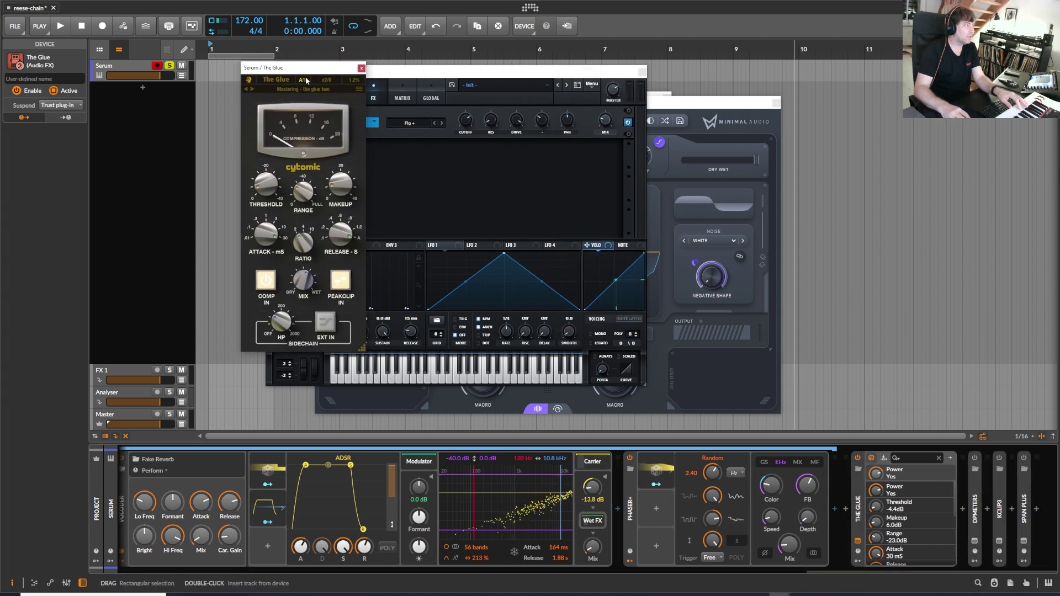
Expand dpMeter5 and open its window over The Glue, reading −9.5 dBFS integrated RMS.
double_click(975, 469)
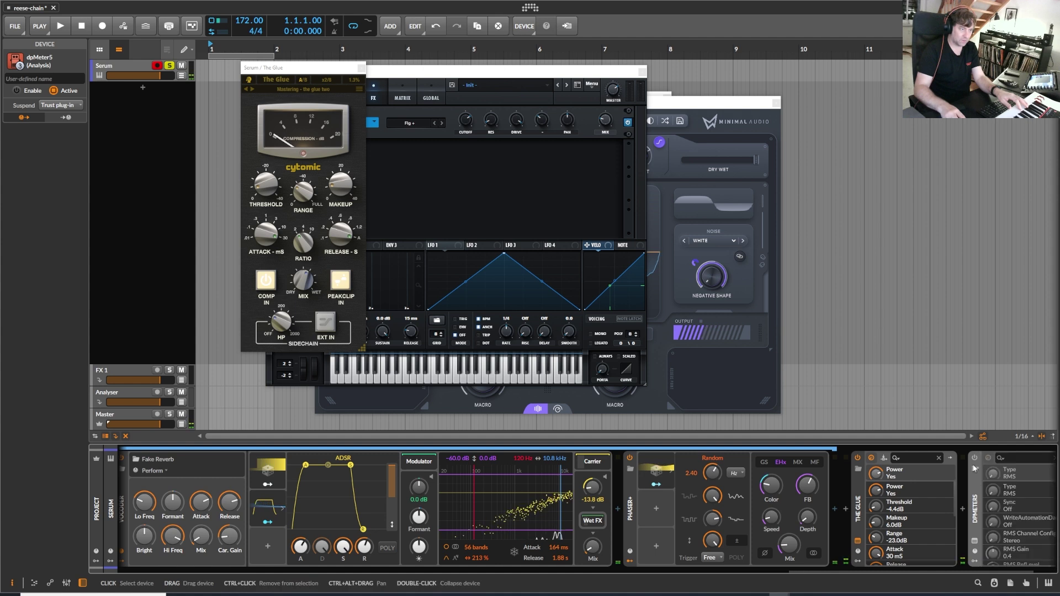
left_click(974, 541)
left_click_drag(1047, 222, 267, 164)
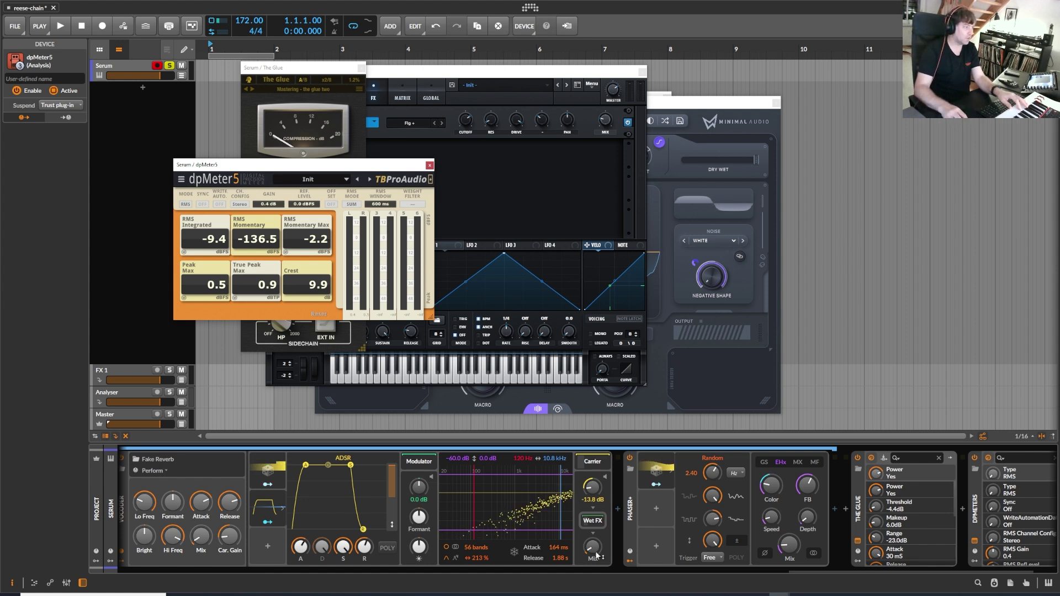
left_click_drag(809, 568, 879, 573)
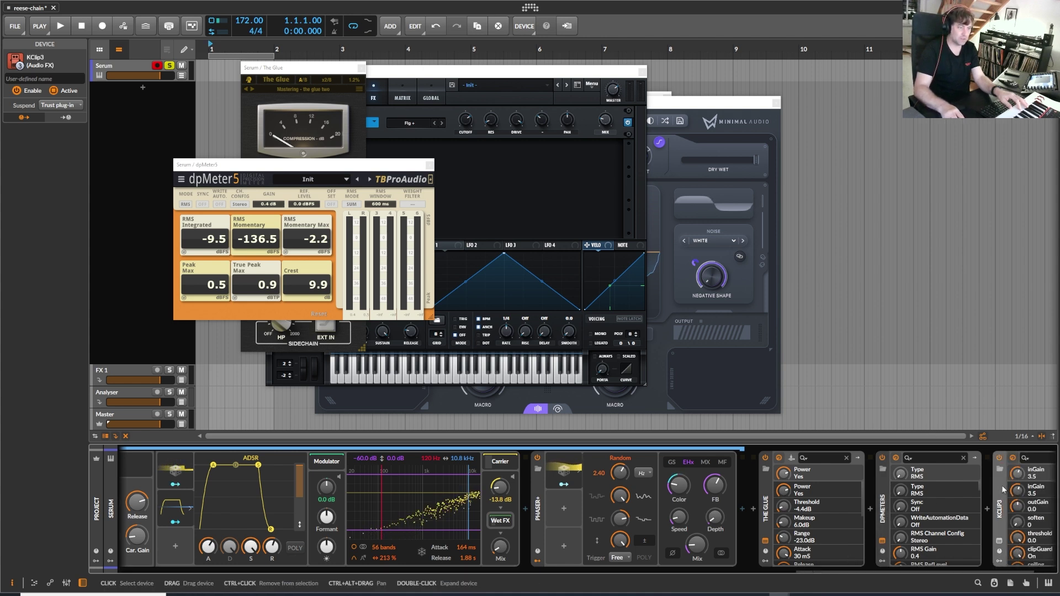
Open the KClip 3 window and place it left-centre beside the other plug-in windows.
left_click(1000, 540)
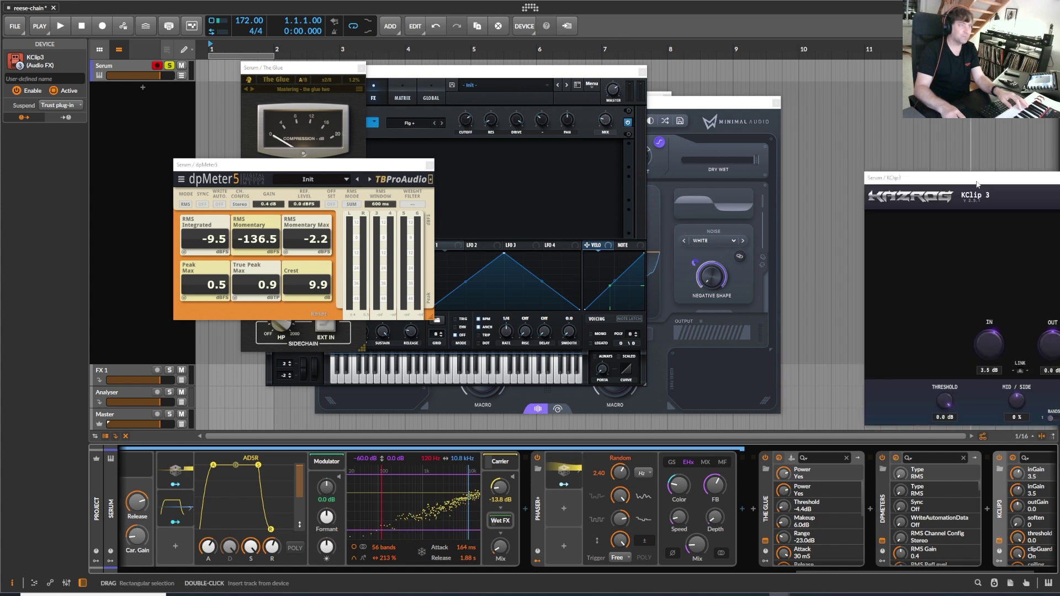
left_click_drag(988, 182, 240, 120)
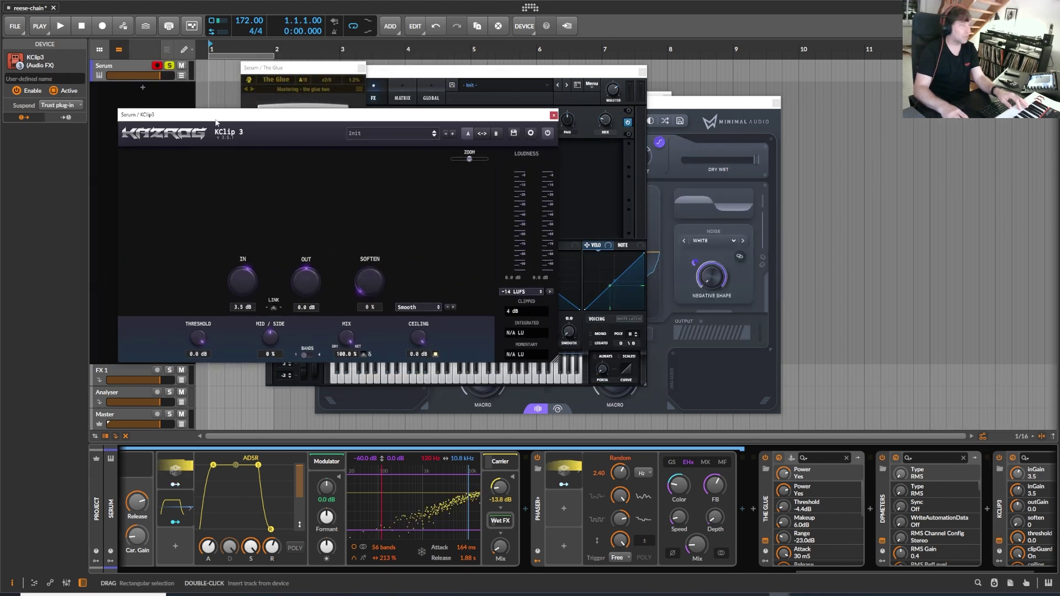
left_click_drag(234, 117, 257, 134)
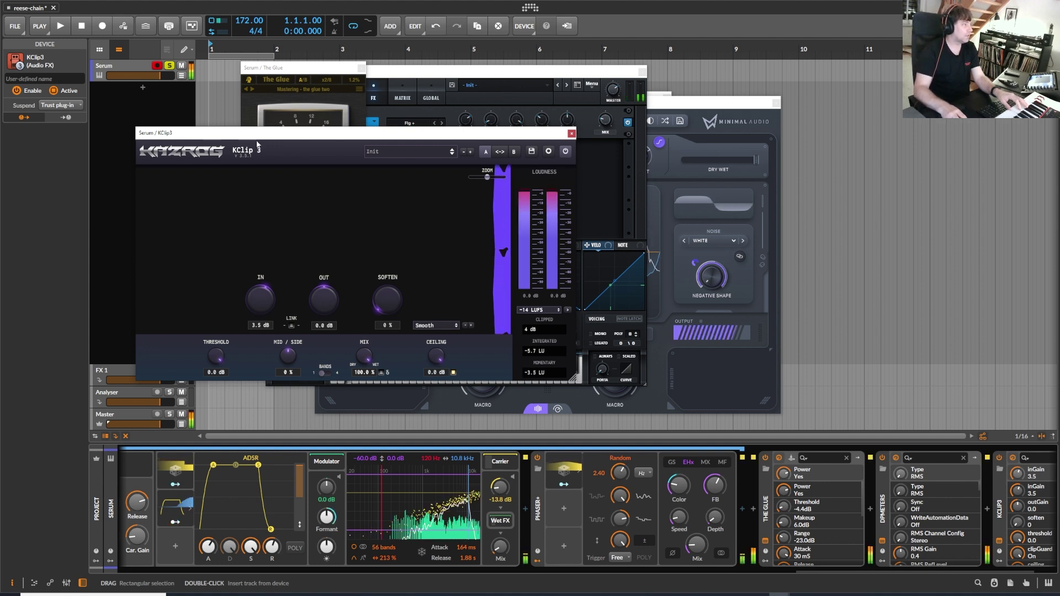
Search the device browser for 'true' and insert True Iron before The Glue.
left_click(755, 509)
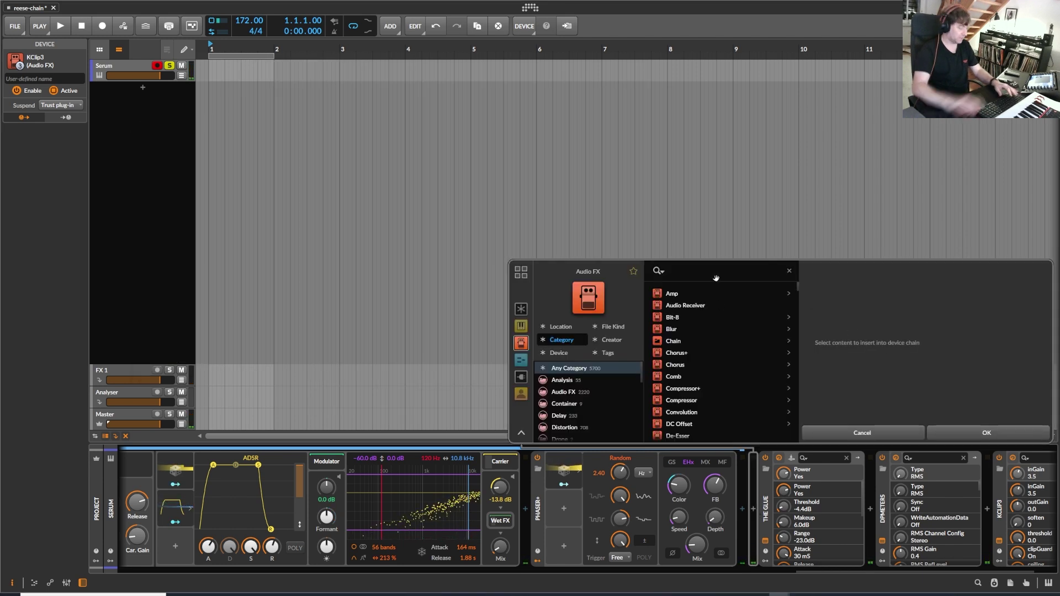
type("kc")
key("BackSpace")
key("BackSpace")
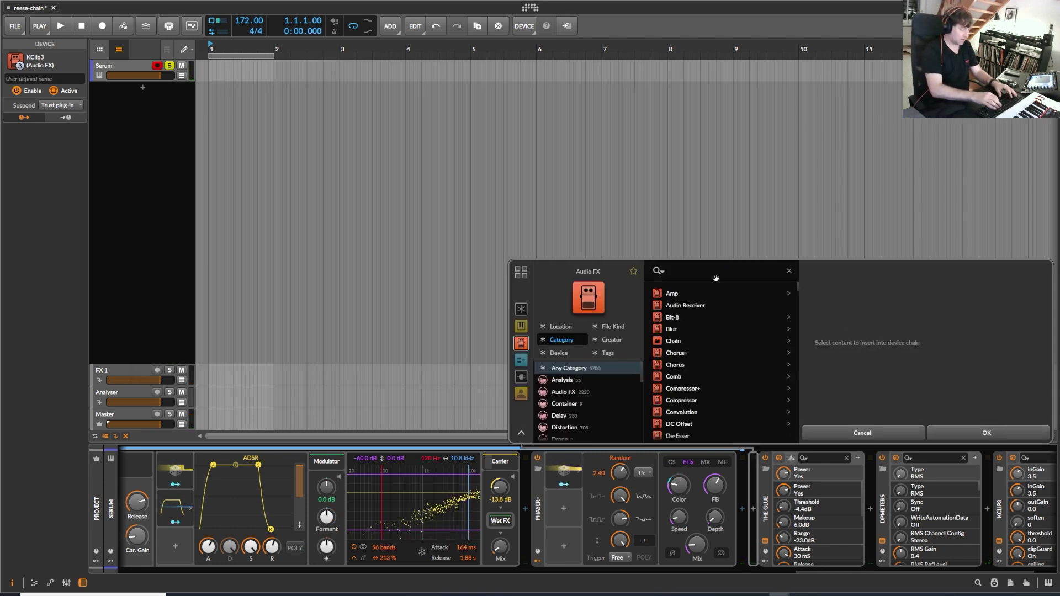
type("true")
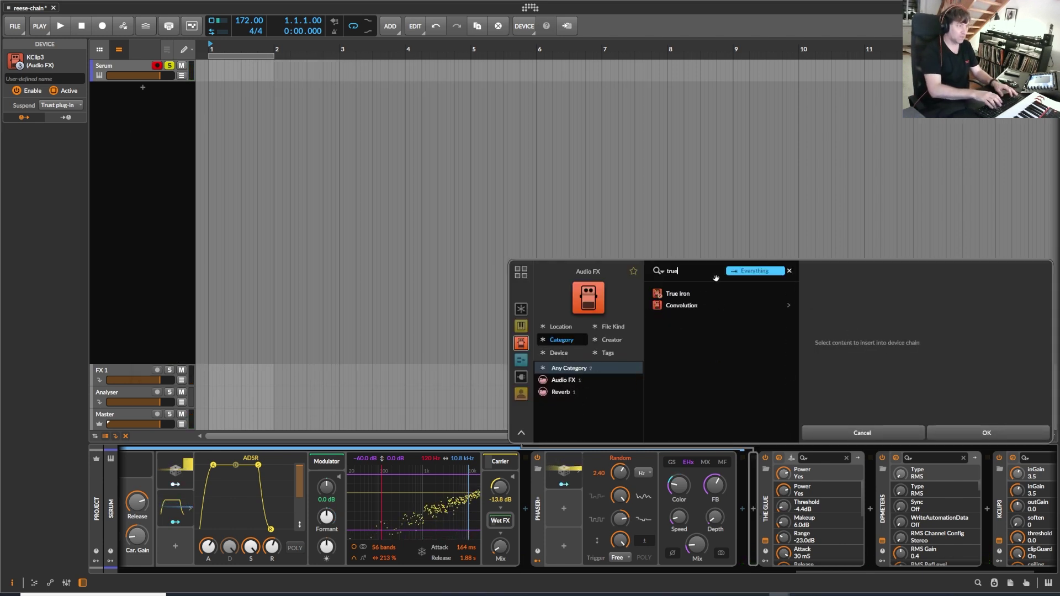
left_click(693, 303)
key("Up")
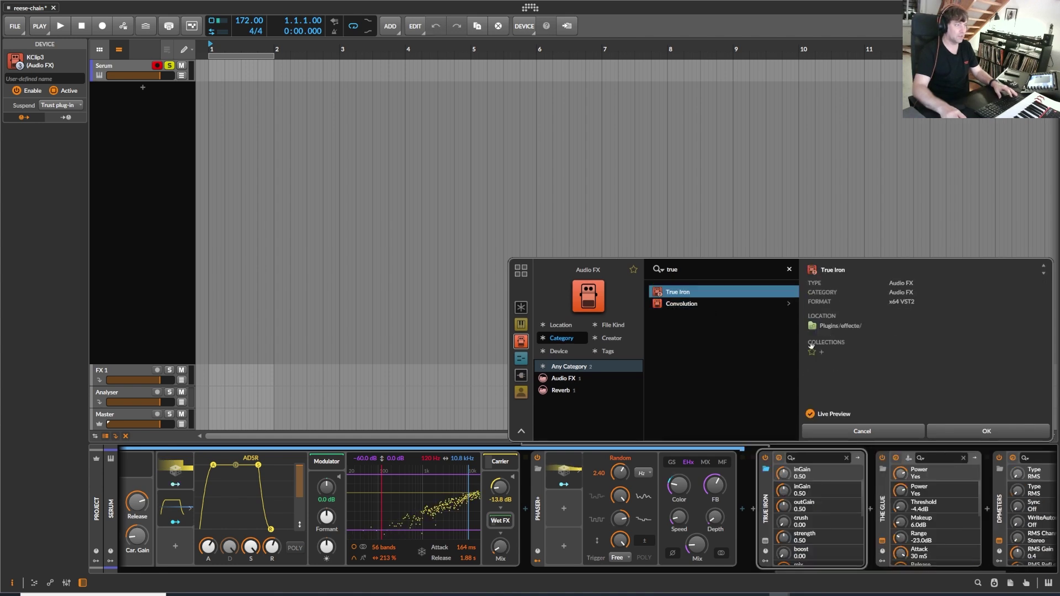
left_click(965, 431)
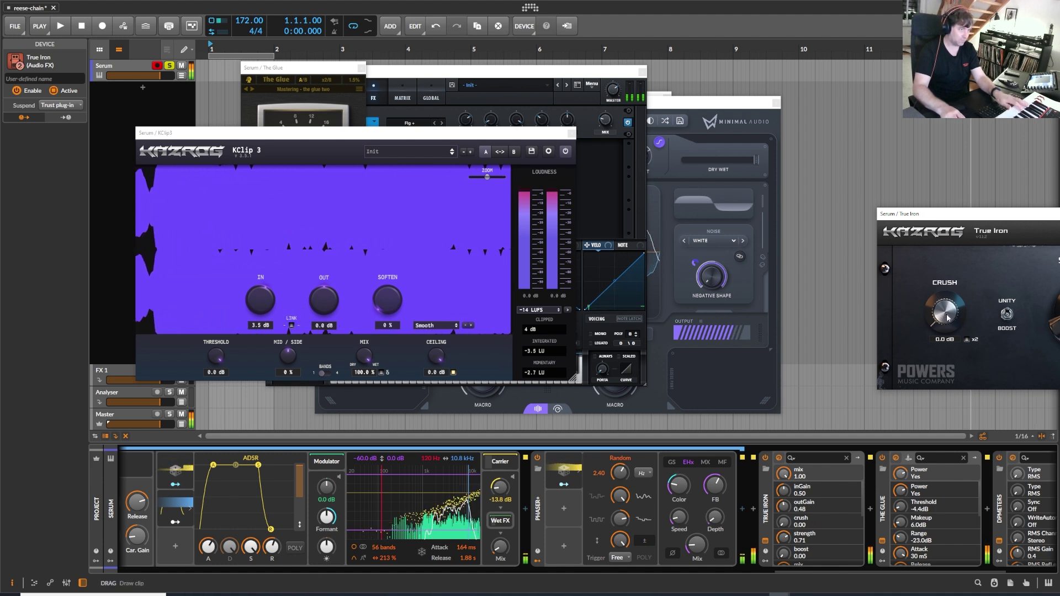
Set True Iron to Unity gain and move its window centre-left over KClip 3.
left_click(1008, 315)
left_click_drag(966, 214, 553, 150)
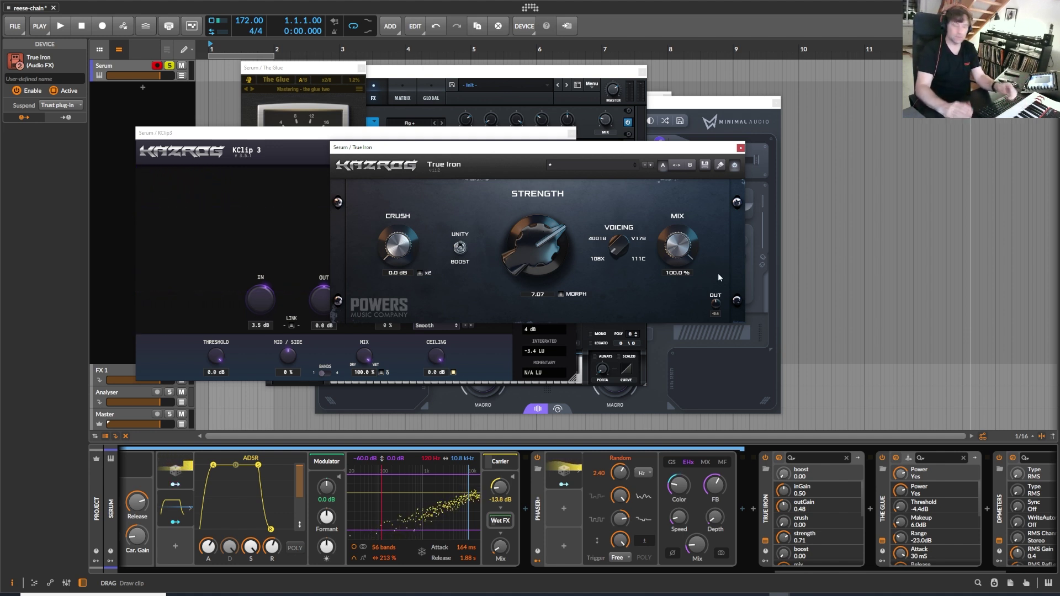
left_click_drag(501, 150, 414, 157)
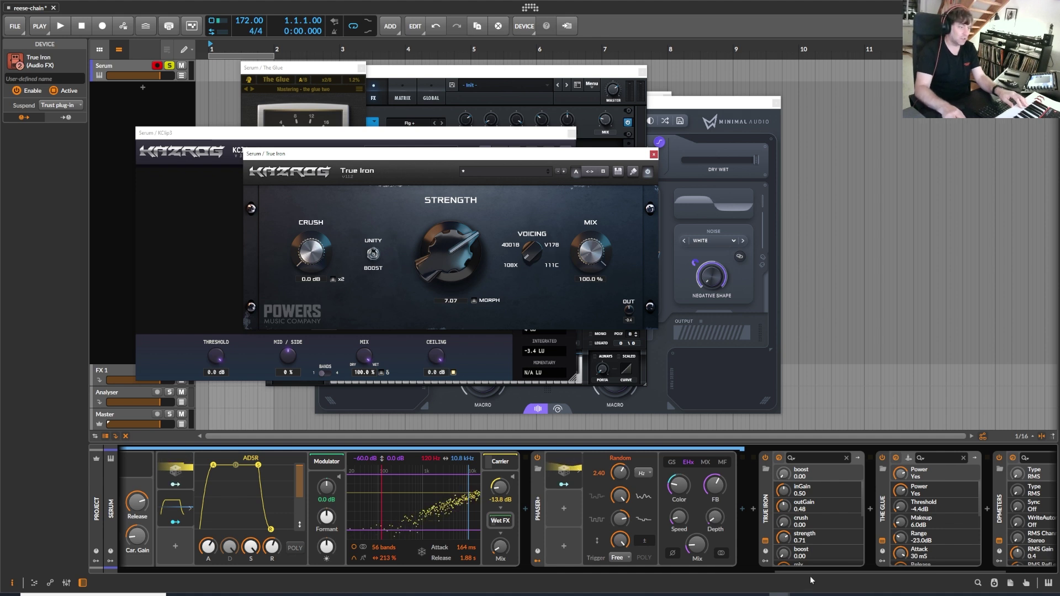
left_click_drag(805, 574, 927, 582)
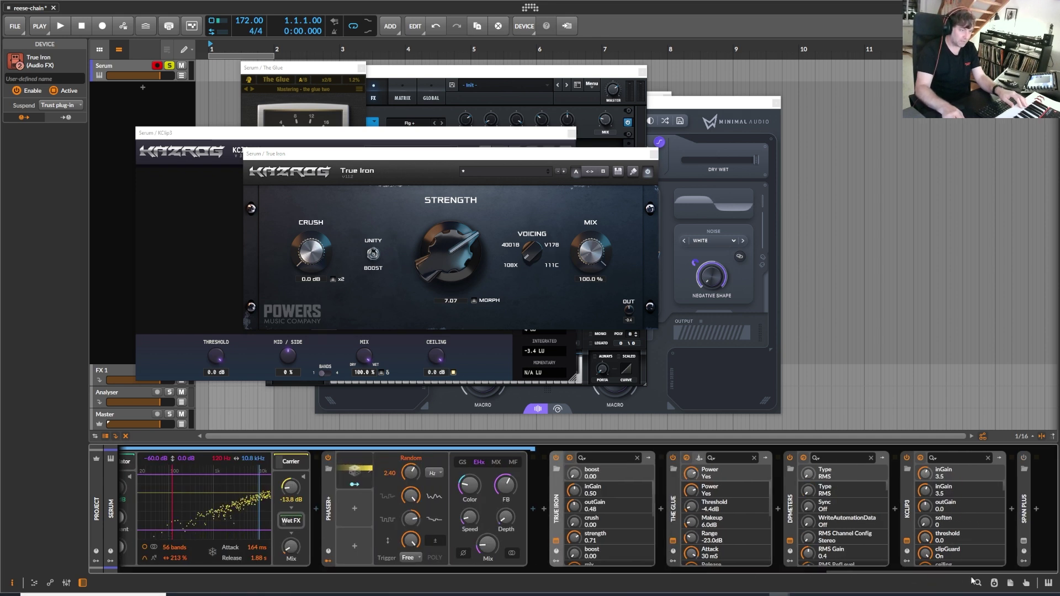
left_click_drag(847, 567, 184, 592)
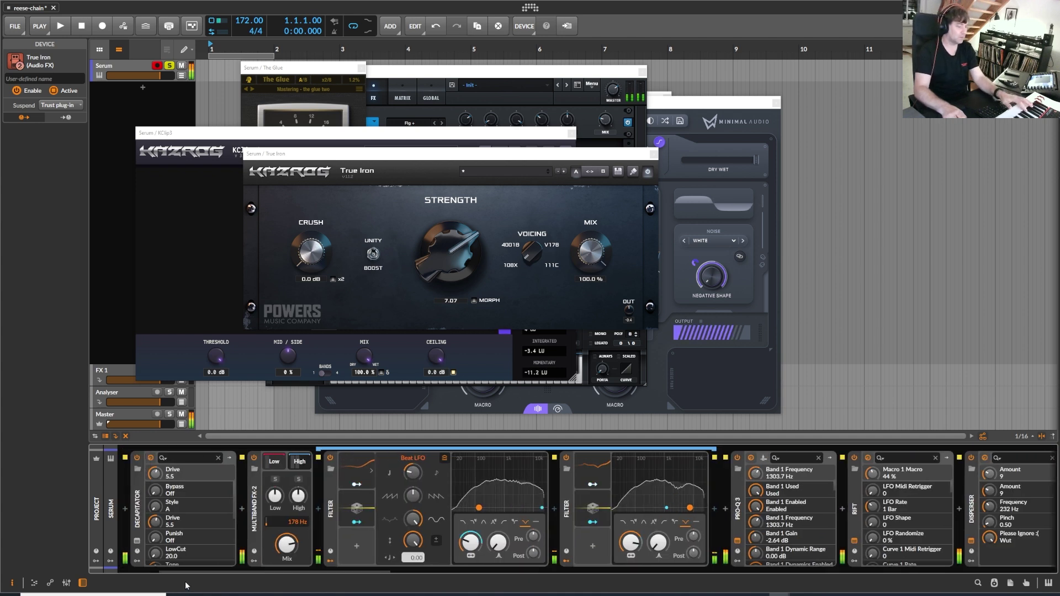